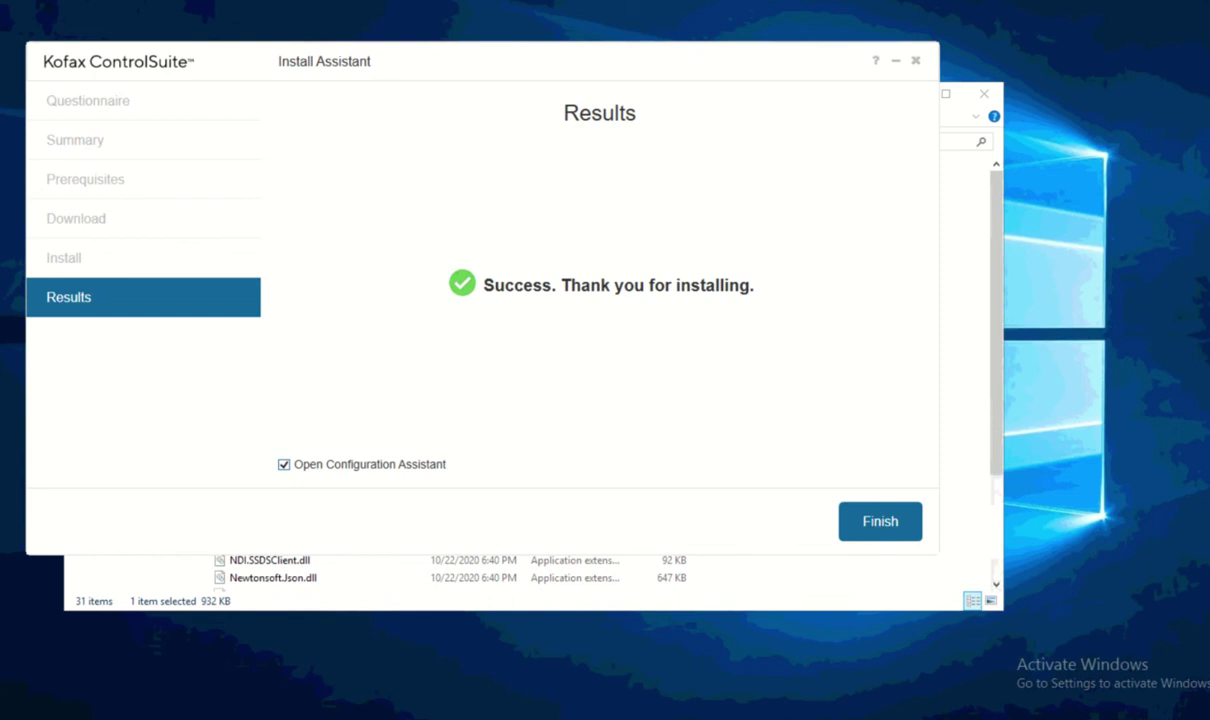
Step: Finish the installation with 'Open Configuration Assistant' left checked
key(Return)
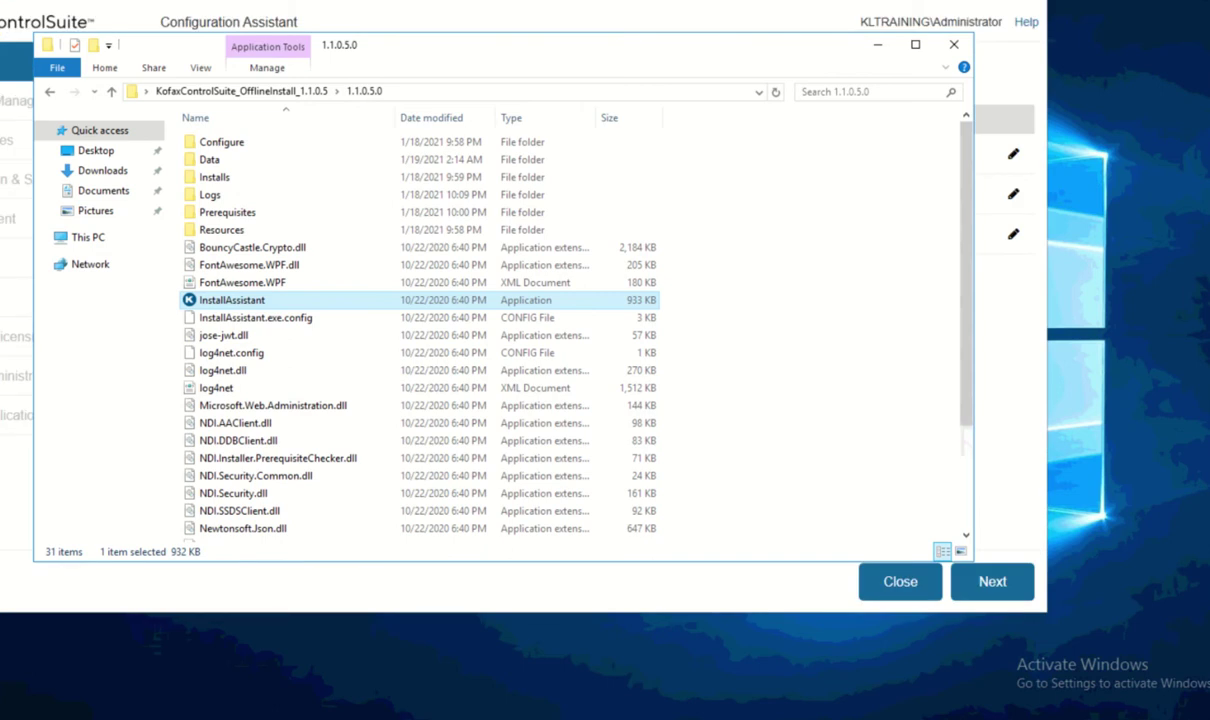
Step: Bring the Configuration Assistant forward, then make it taller and reposition it to show all three databases
drag(305, 8, 289, 46)
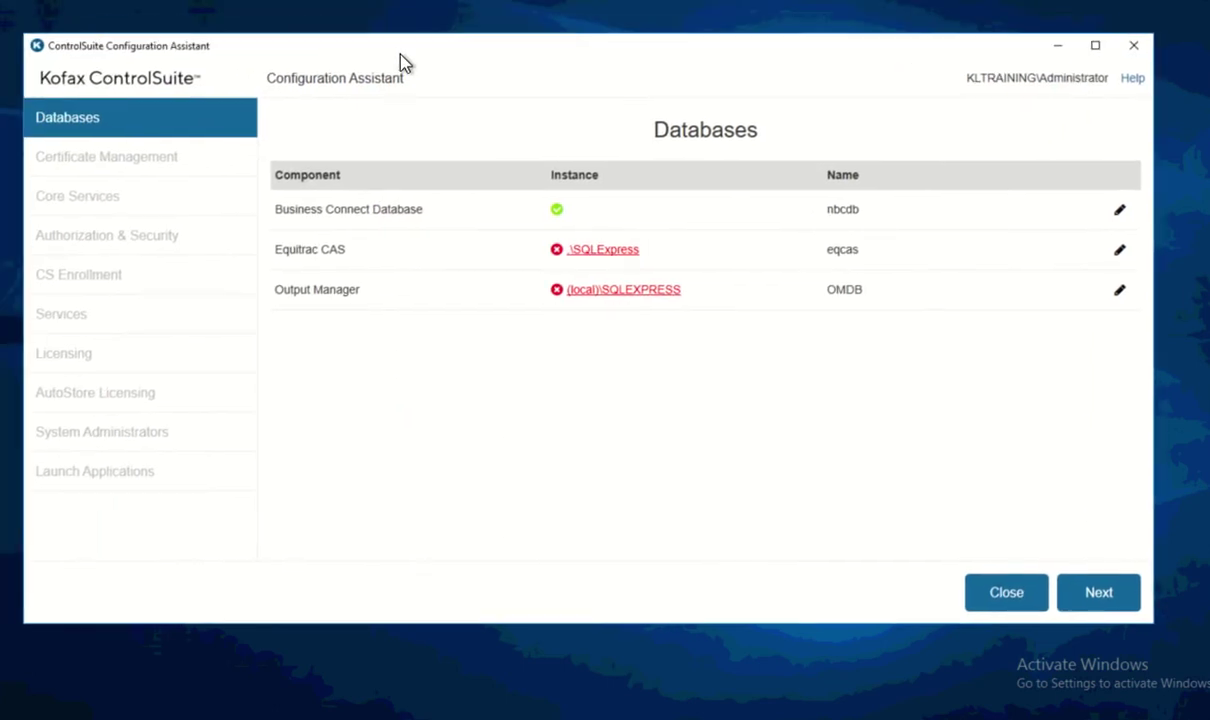
drag(265, 33, 262, 11)
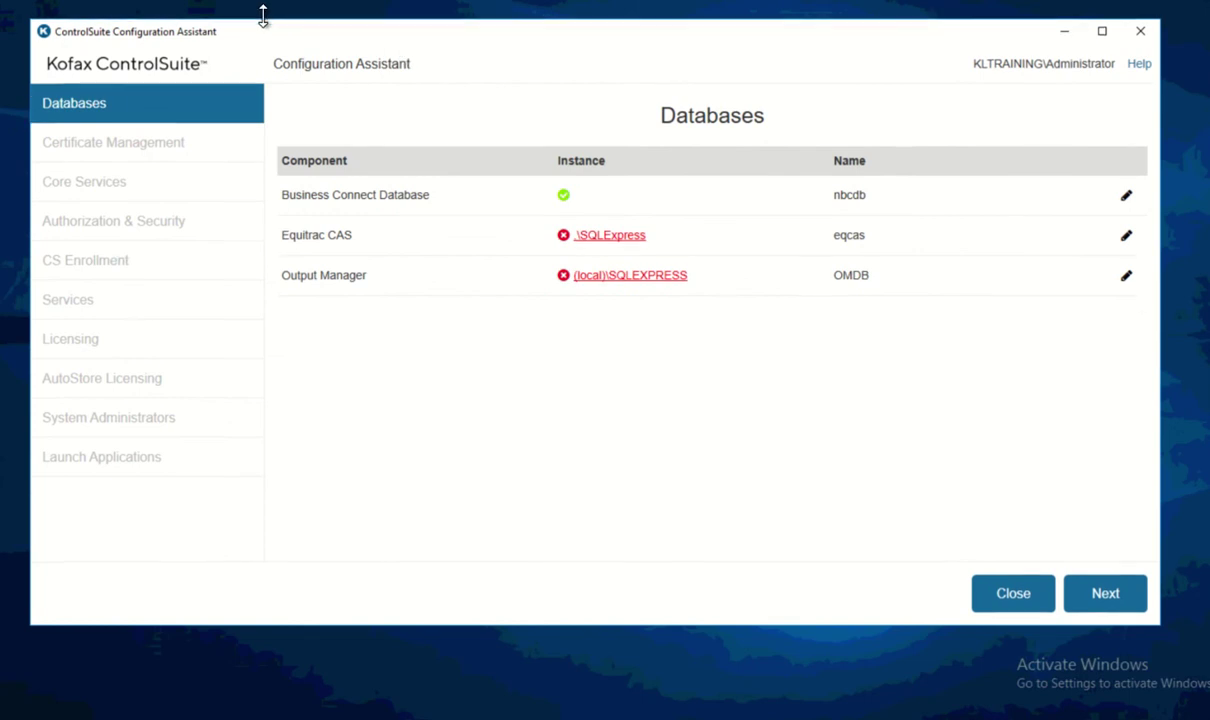
drag(465, 42, 456, 54)
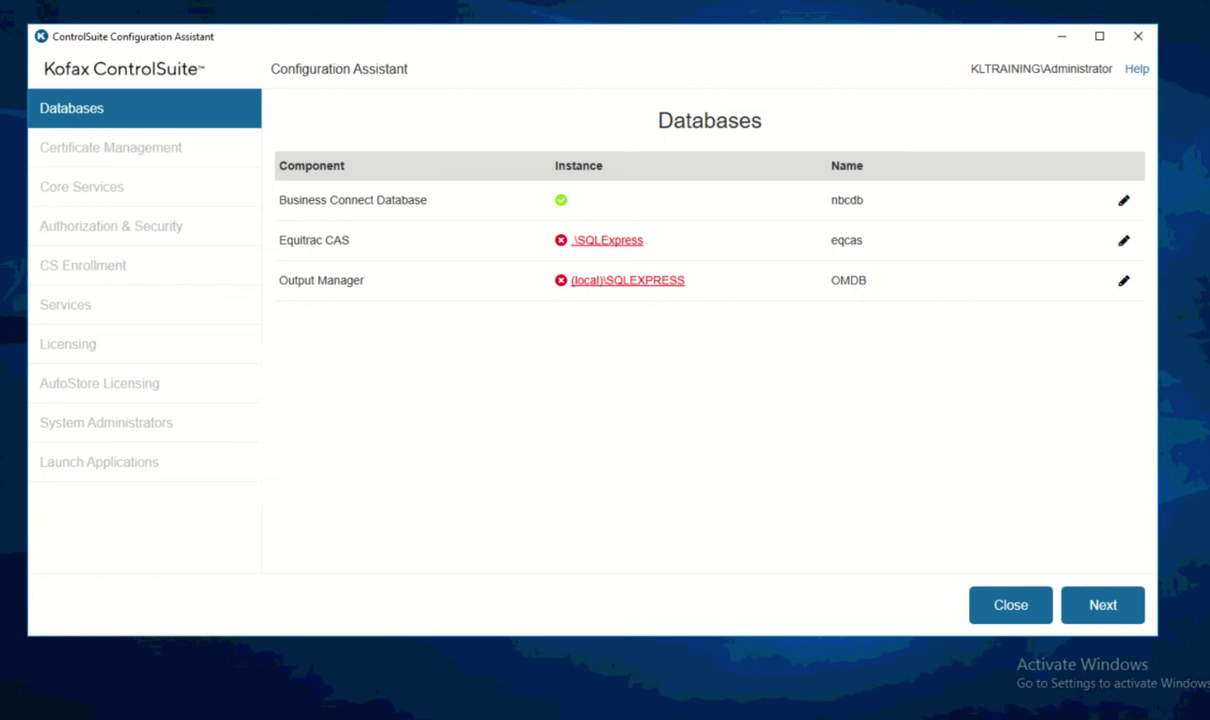
Step: Test the Equitrac CAS connection to .\SQLExpress, which fails, and close its settings
click(1123, 243)
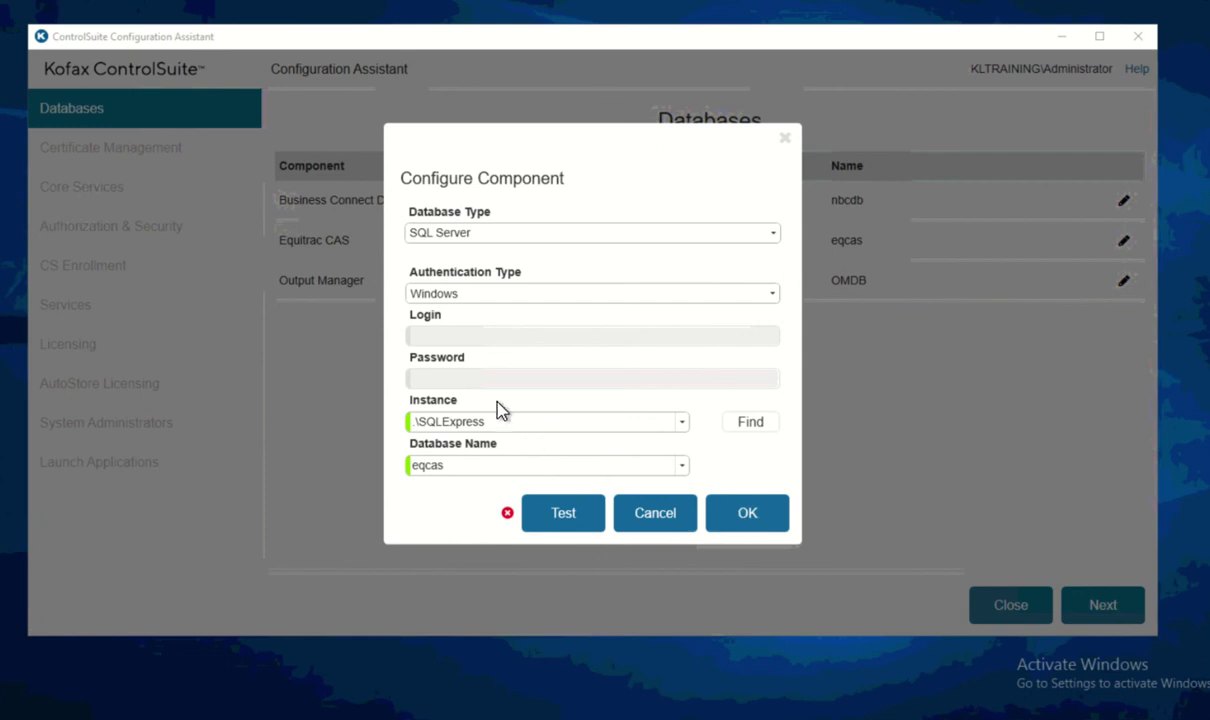
click(742, 528)
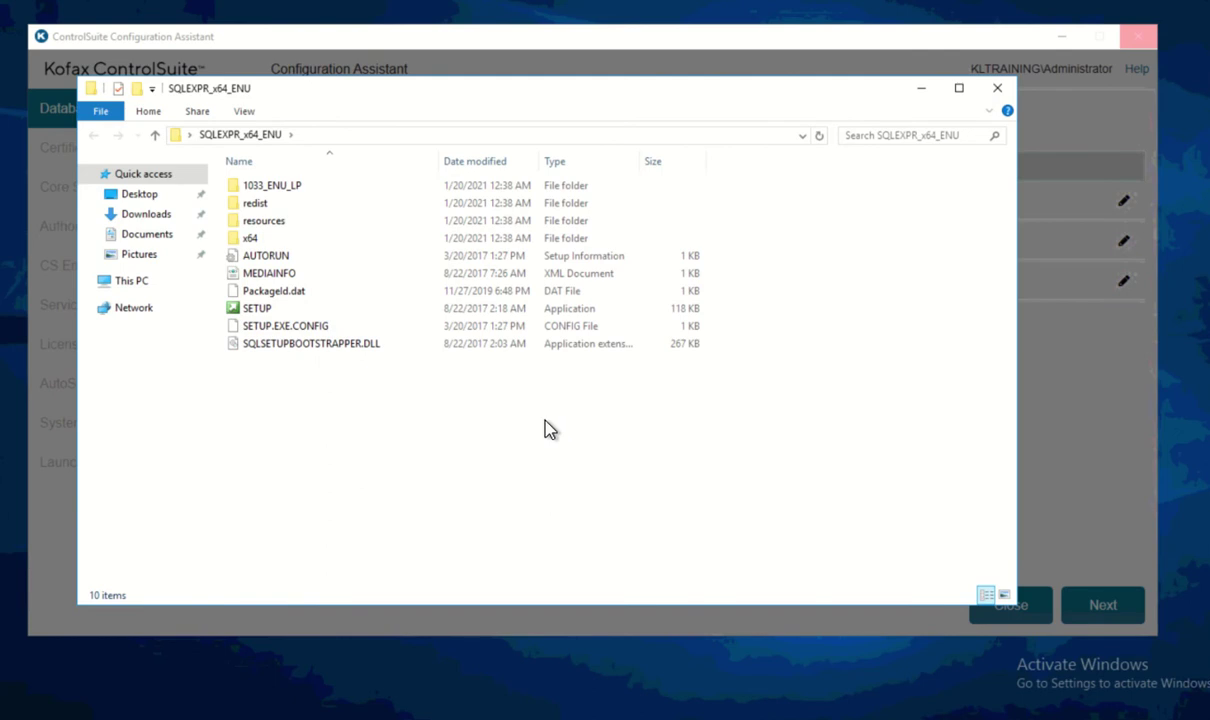
Step: Run the SQL Server SETUP application as administrator to open the SQL Server Installation Center
click(306, 309)
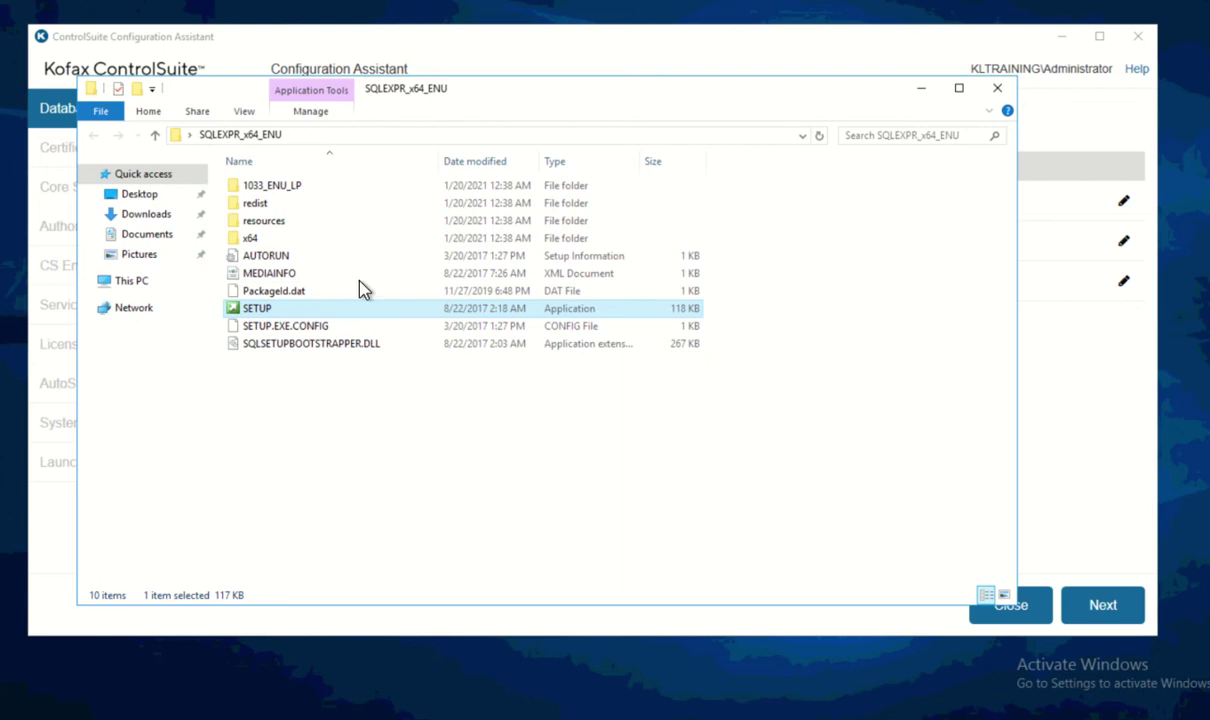
double_click(337, 309)
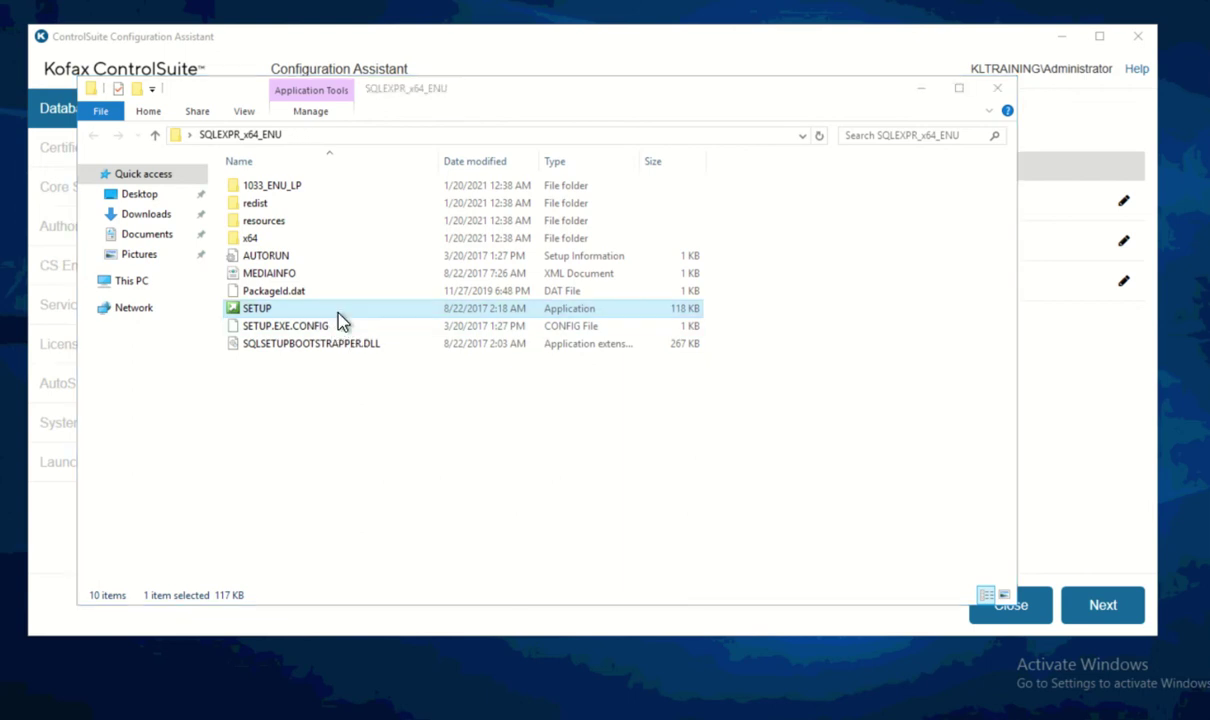
right_click(338, 316)
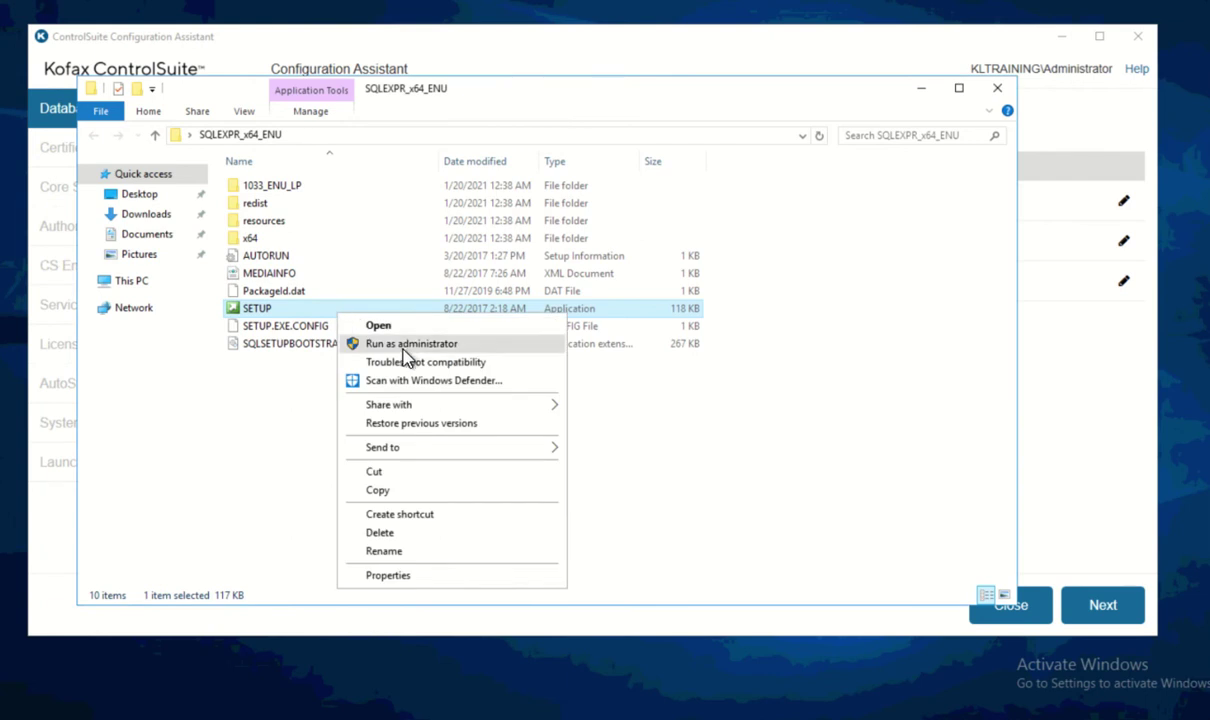
click(400, 343)
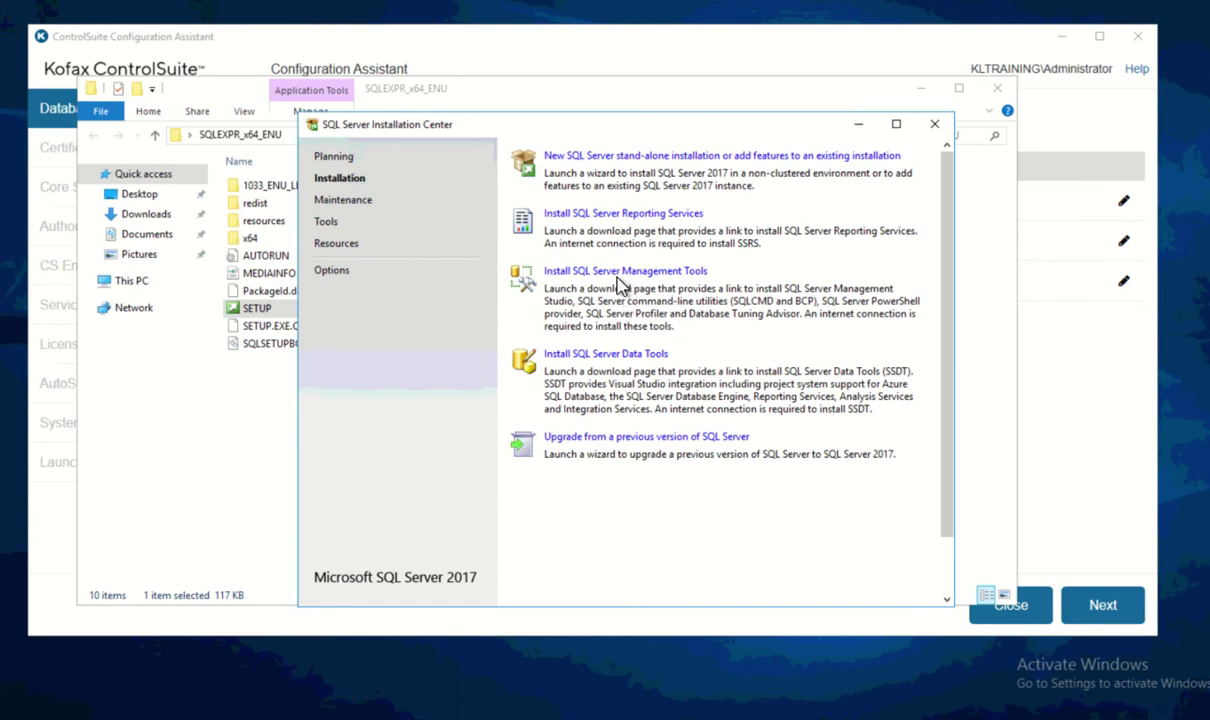
Step: Start a new stand-alone SQL Server installation, accept the license terms and skip Microsoft Update
click(578, 157)
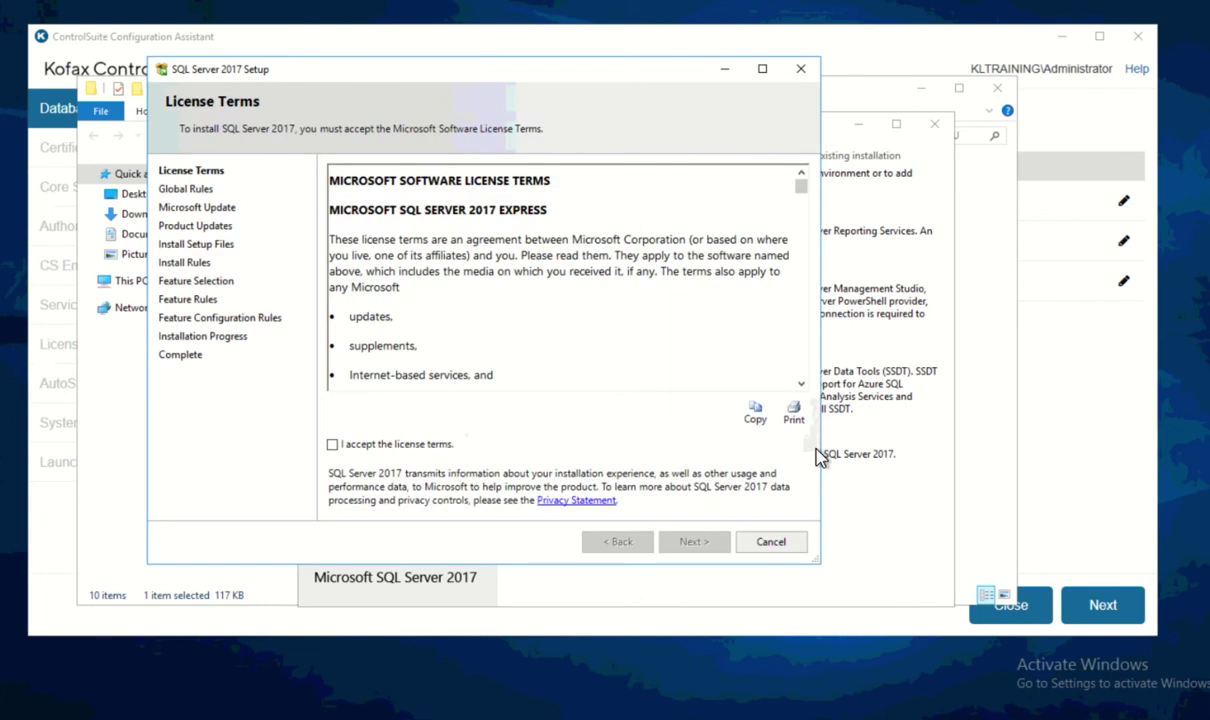
click(332, 444)
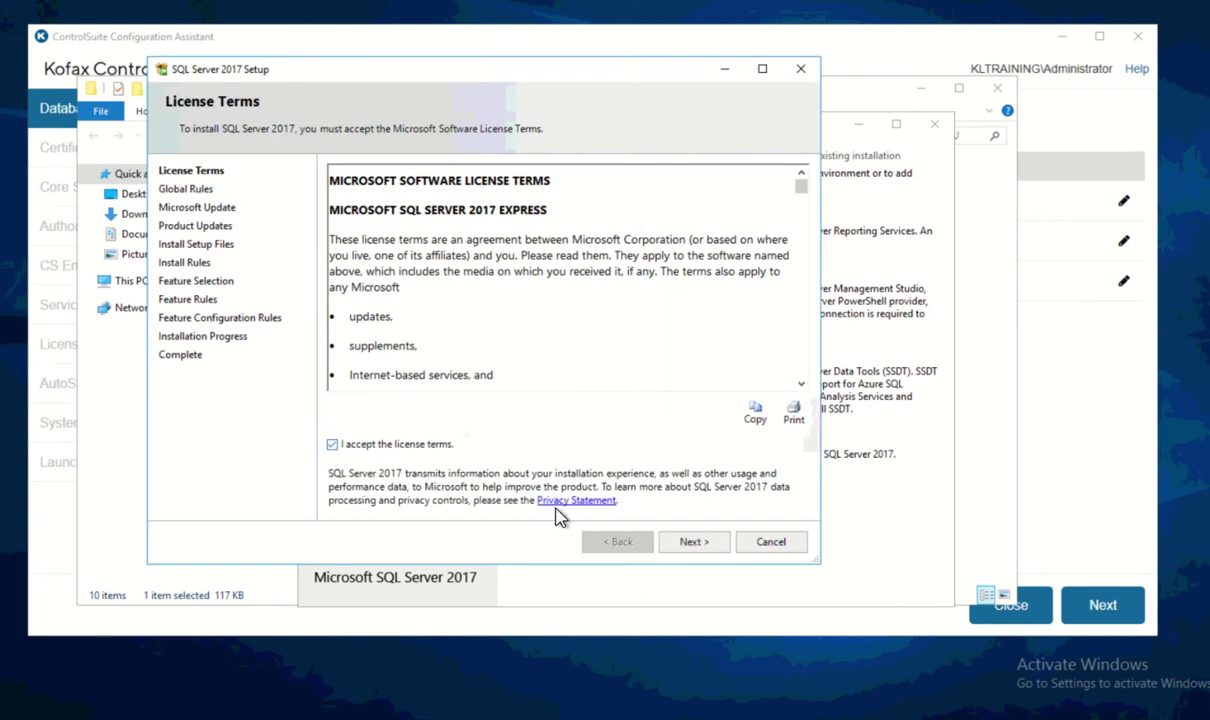
click(695, 542)
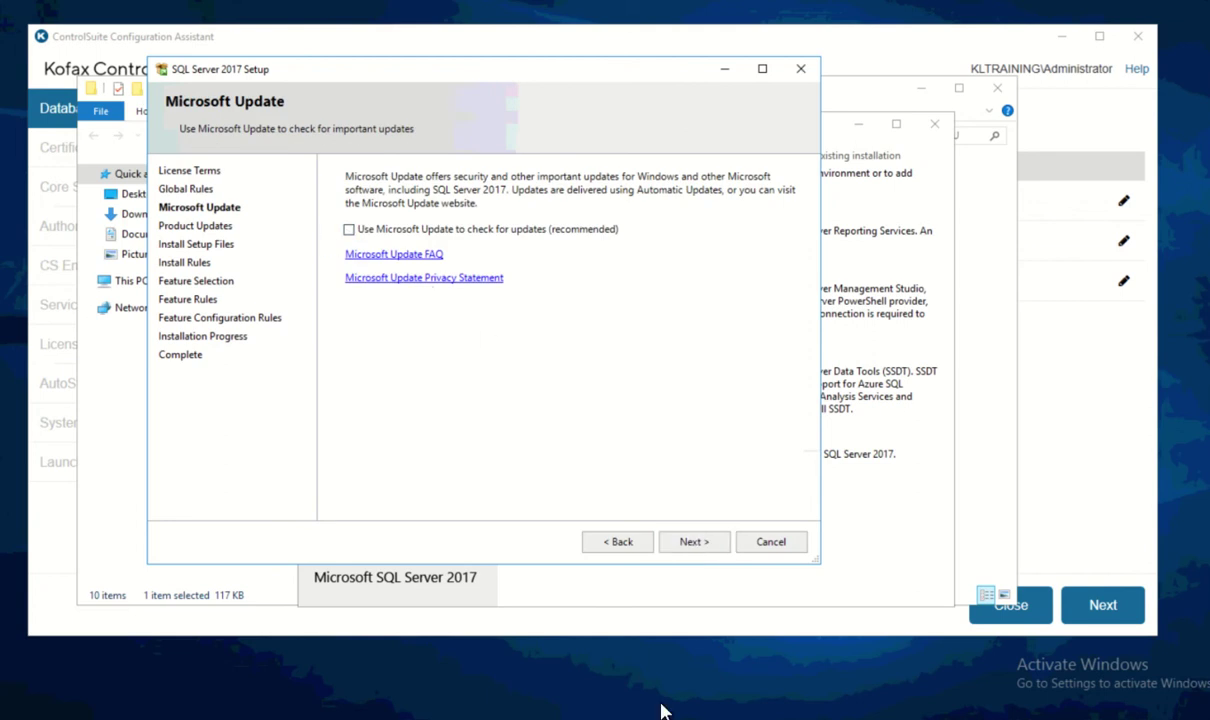
click(690, 542)
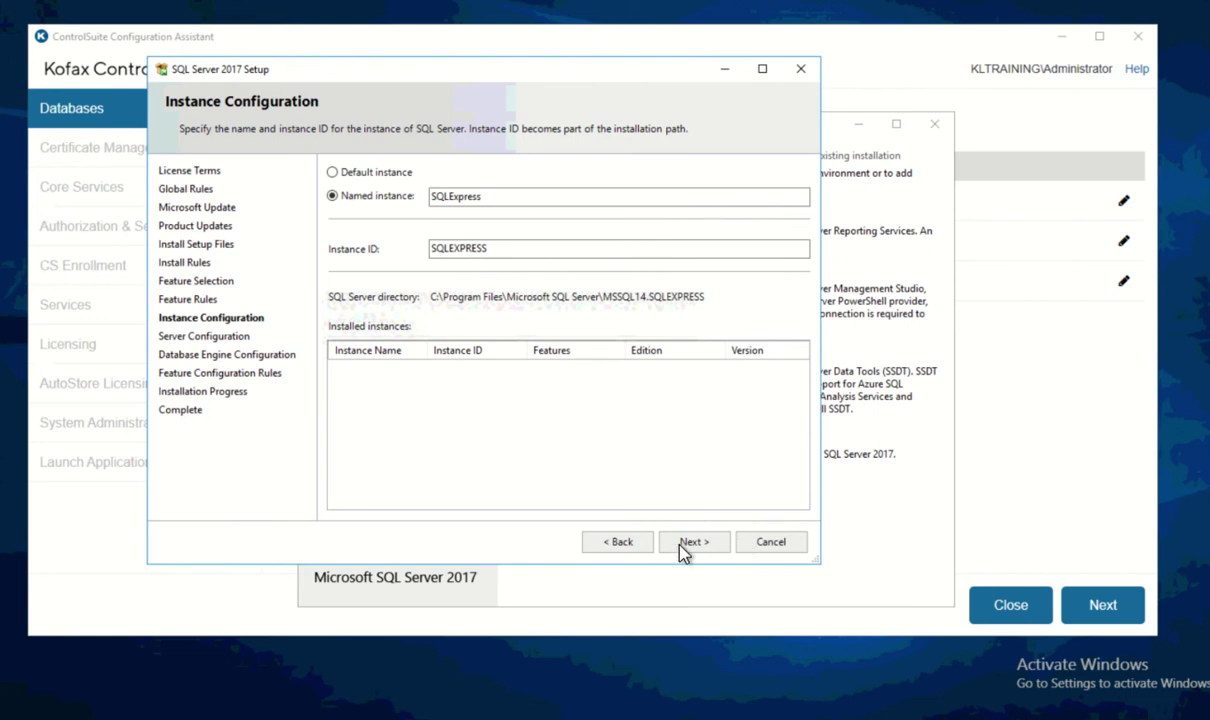
Step: Keep the SQLExpress named instance and the default service accounts, continuing to Database Engine Configuration
click(681, 545)
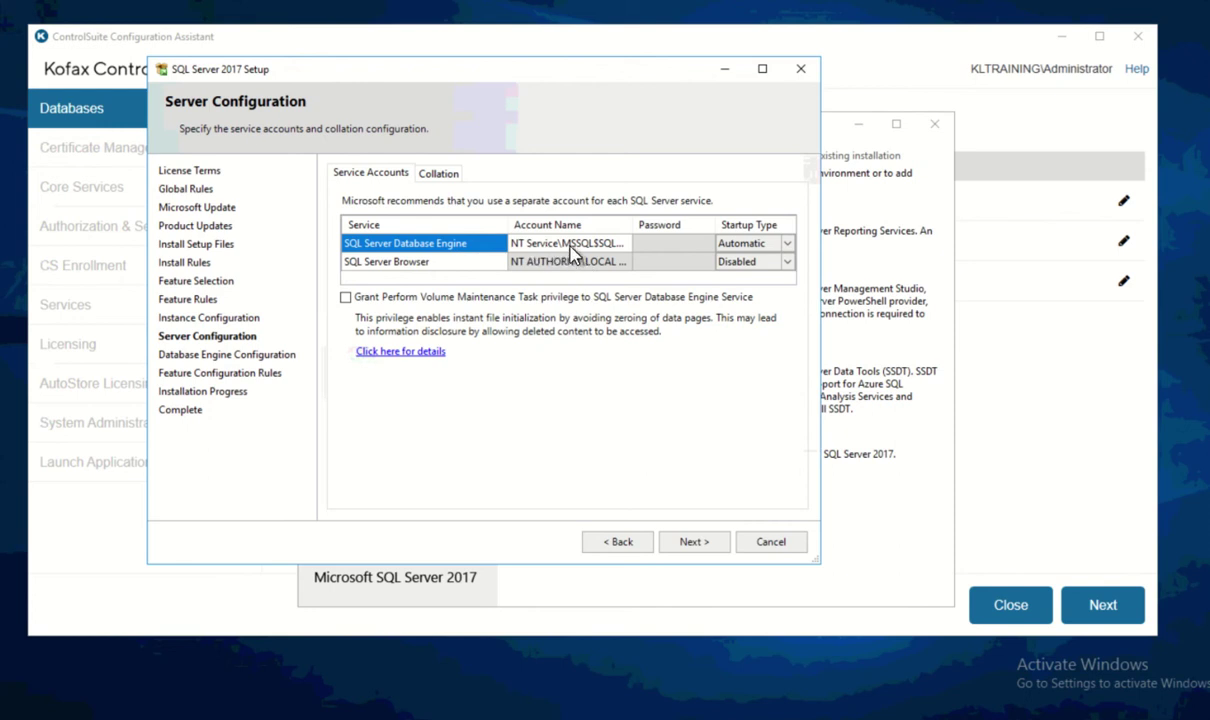
click(572, 251)
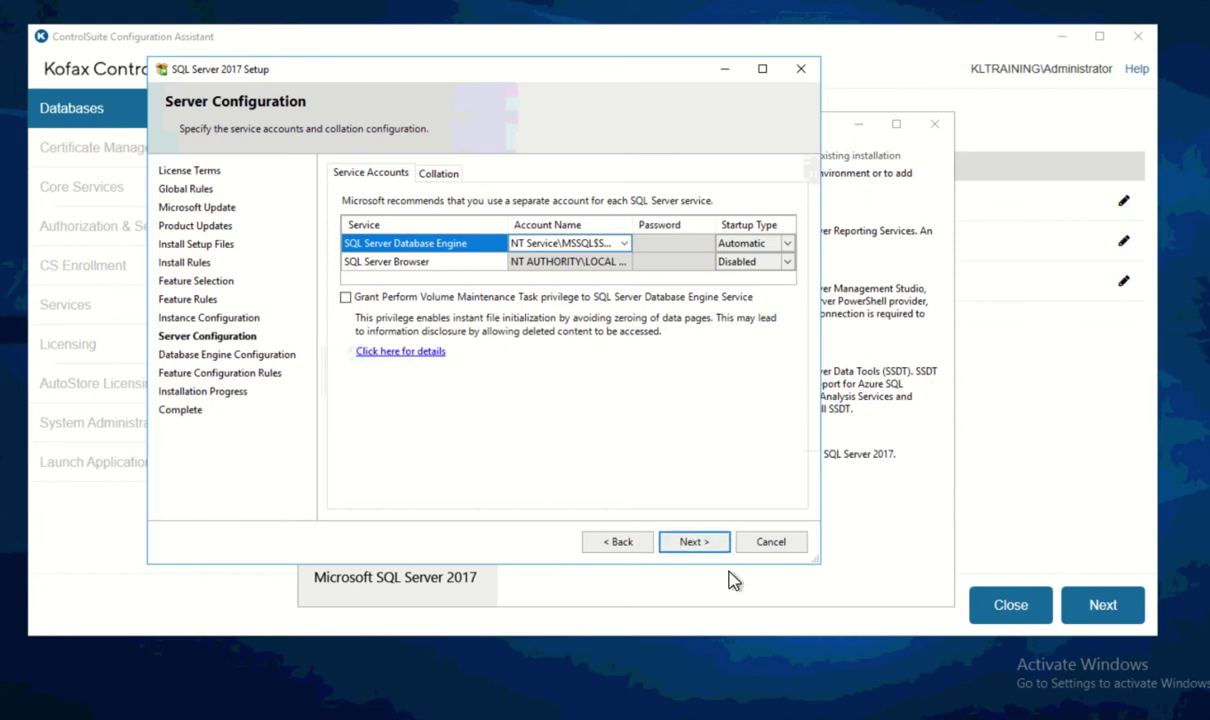
click(705, 542)
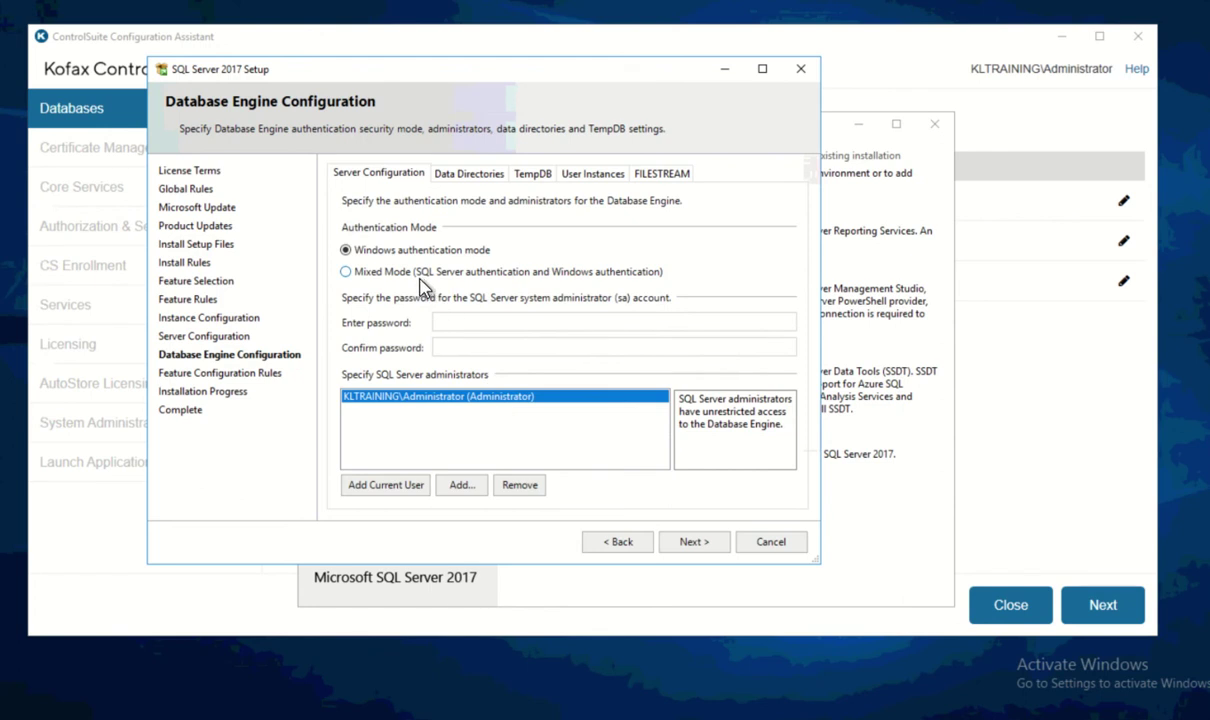
Step: Choose Mixed Mode authentication, install SQL Server 2017 Express, and close the completed setup
click(418, 276)
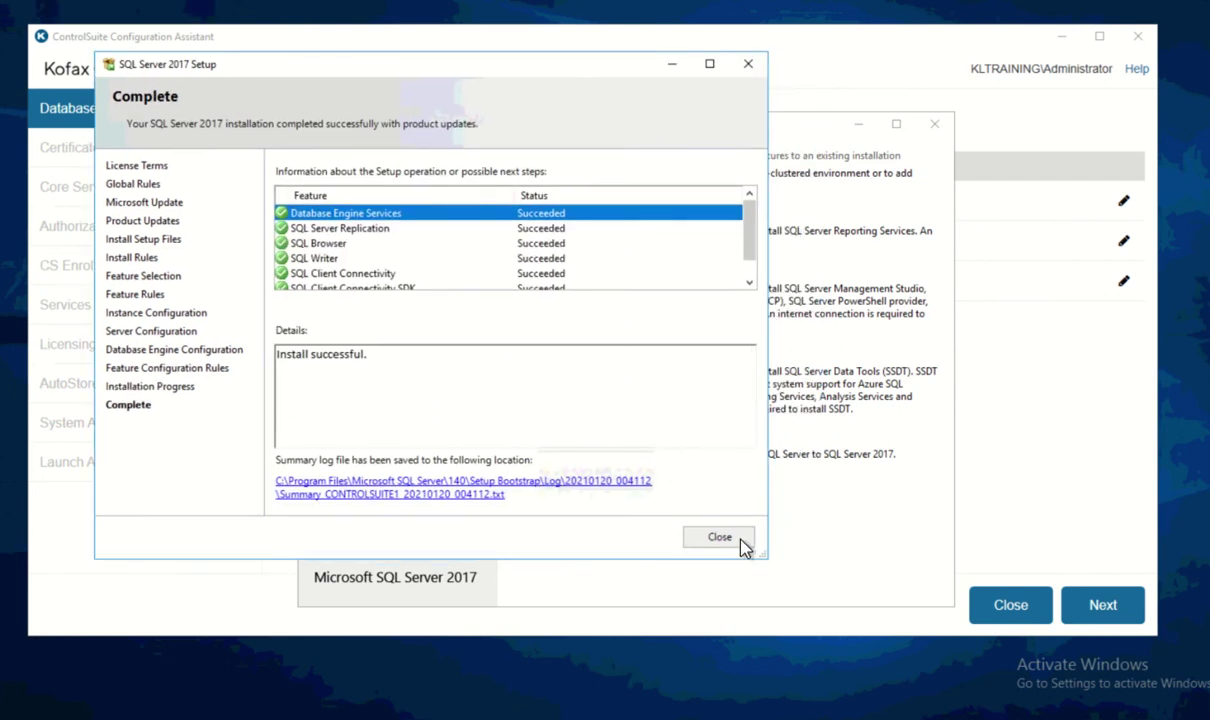
click(719, 538)
Step: Hide the Installation Center, then retest and save the Equitrac CAS and Output Manager (OMDB) connections
click(856, 126)
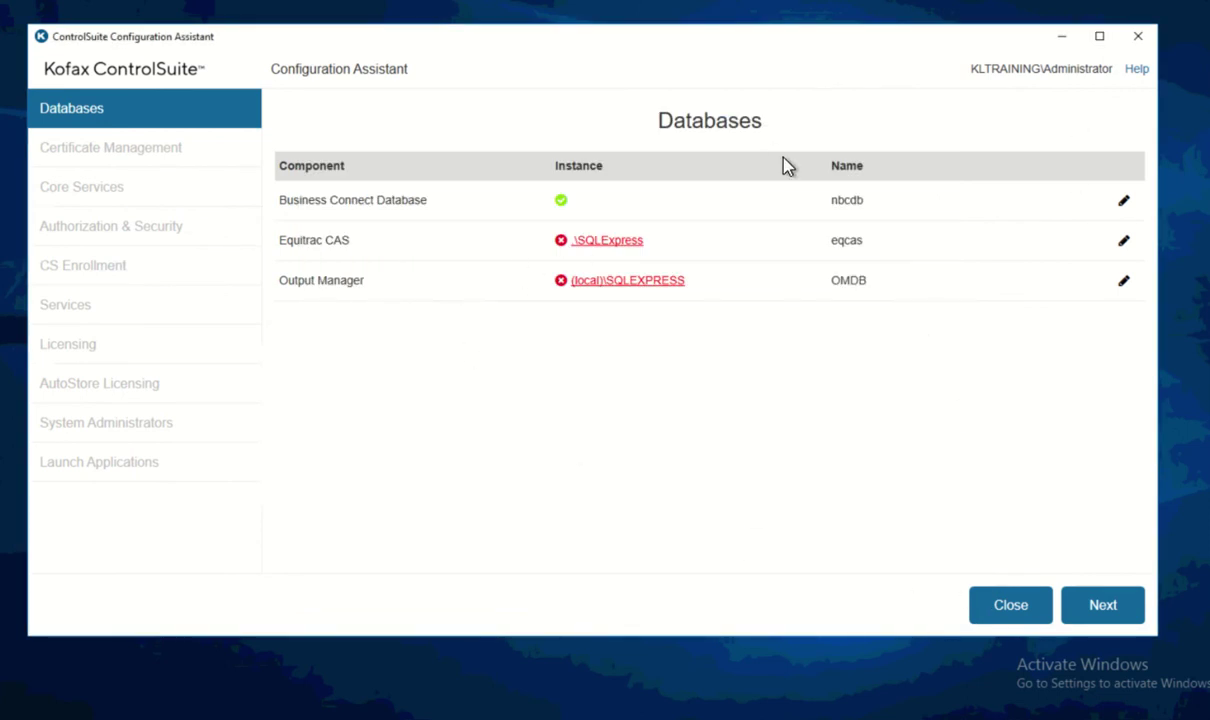
click(1125, 246)
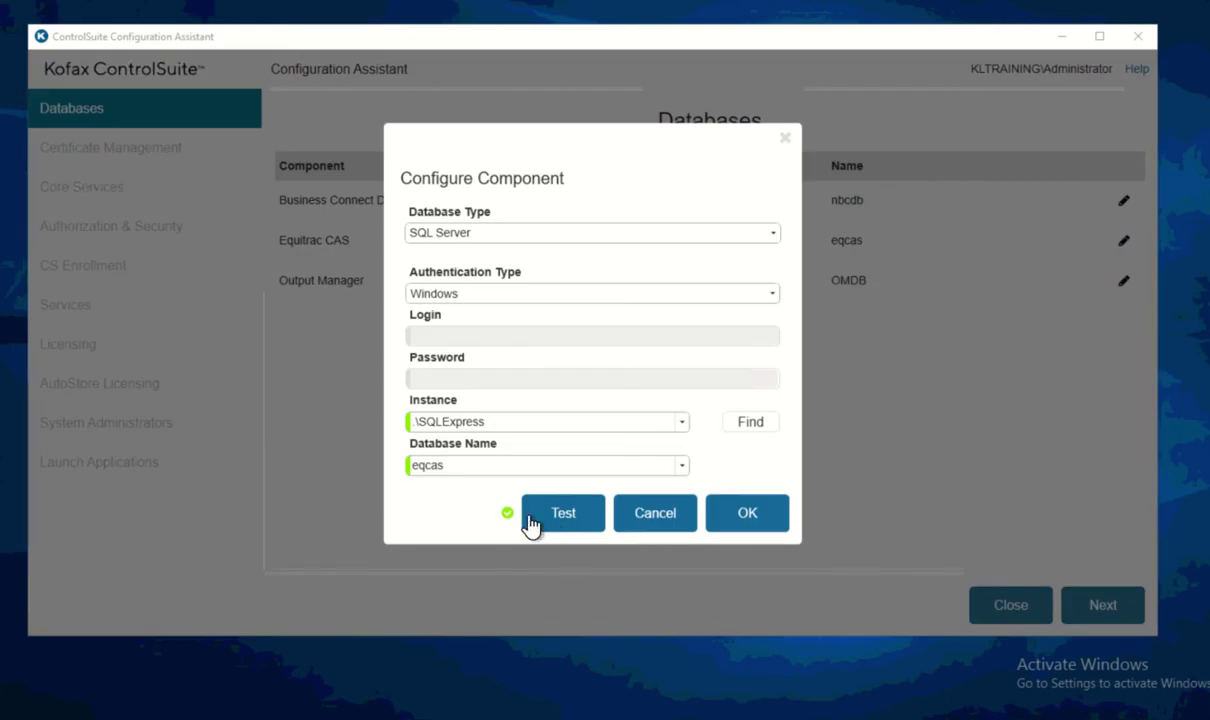
click(766, 520)
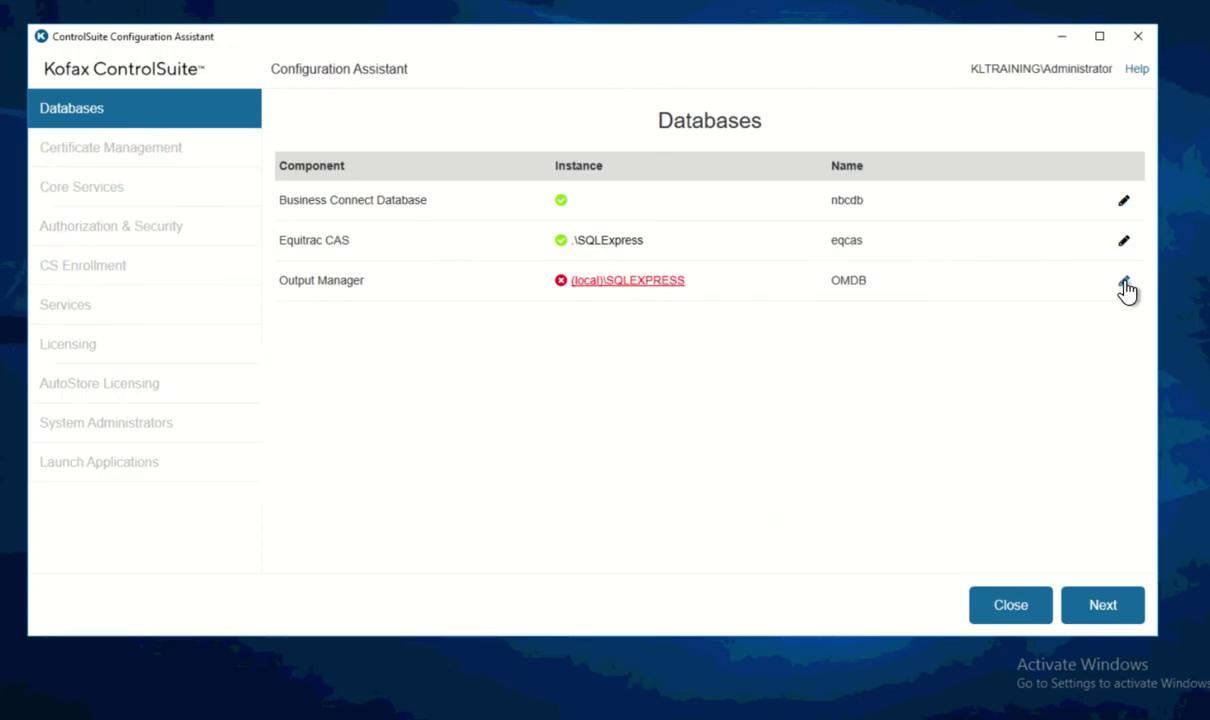
click(1124, 283)
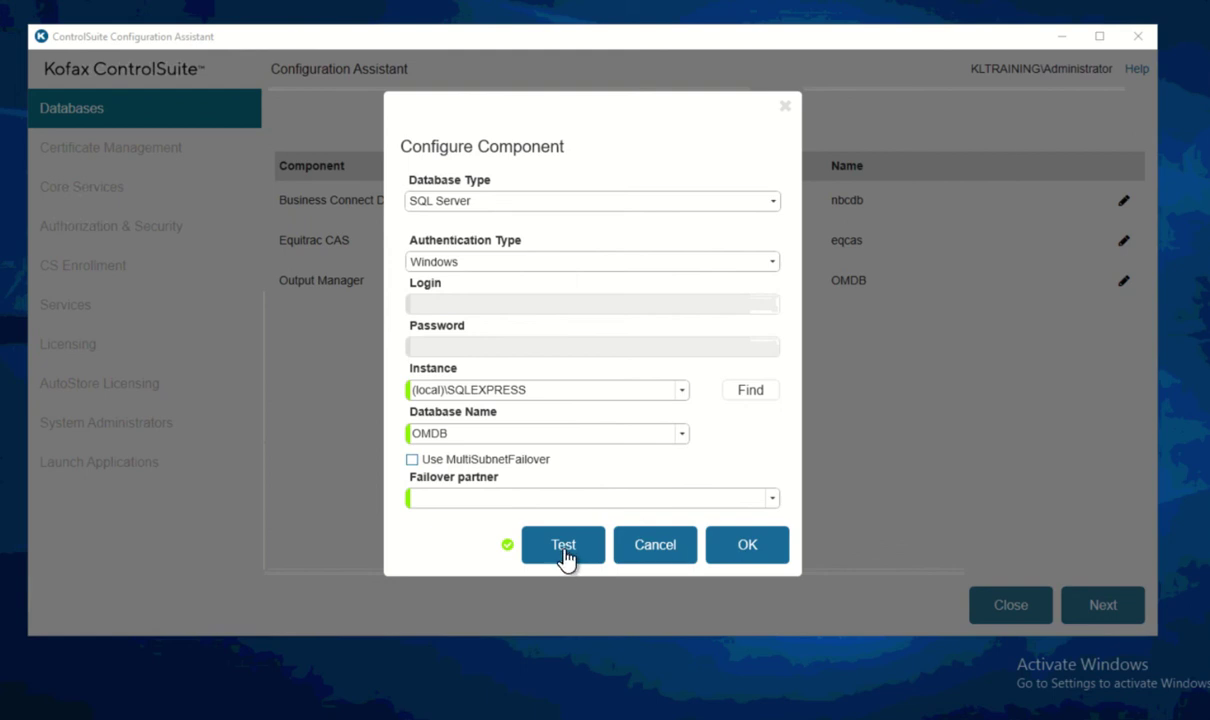
click(770, 559)
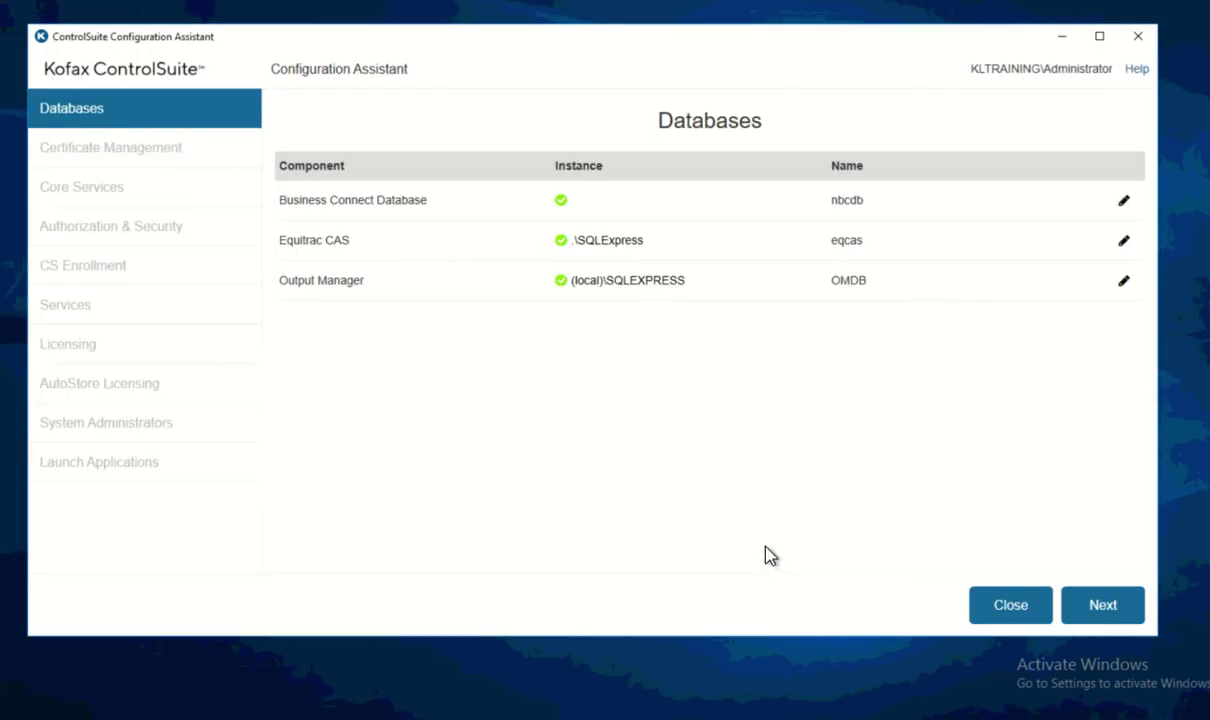
Step: Run the database scripts to create the Equitrac CAS and Output Manager databases, then continue
click(1098, 614)
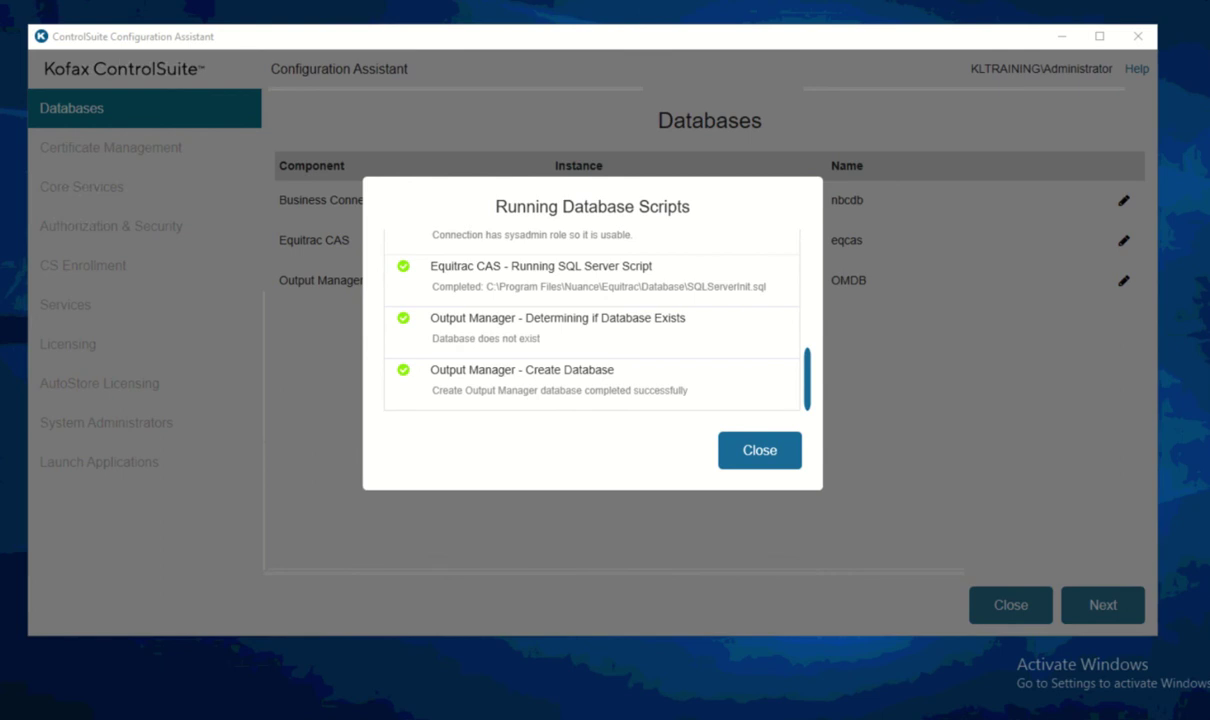
click(757, 452)
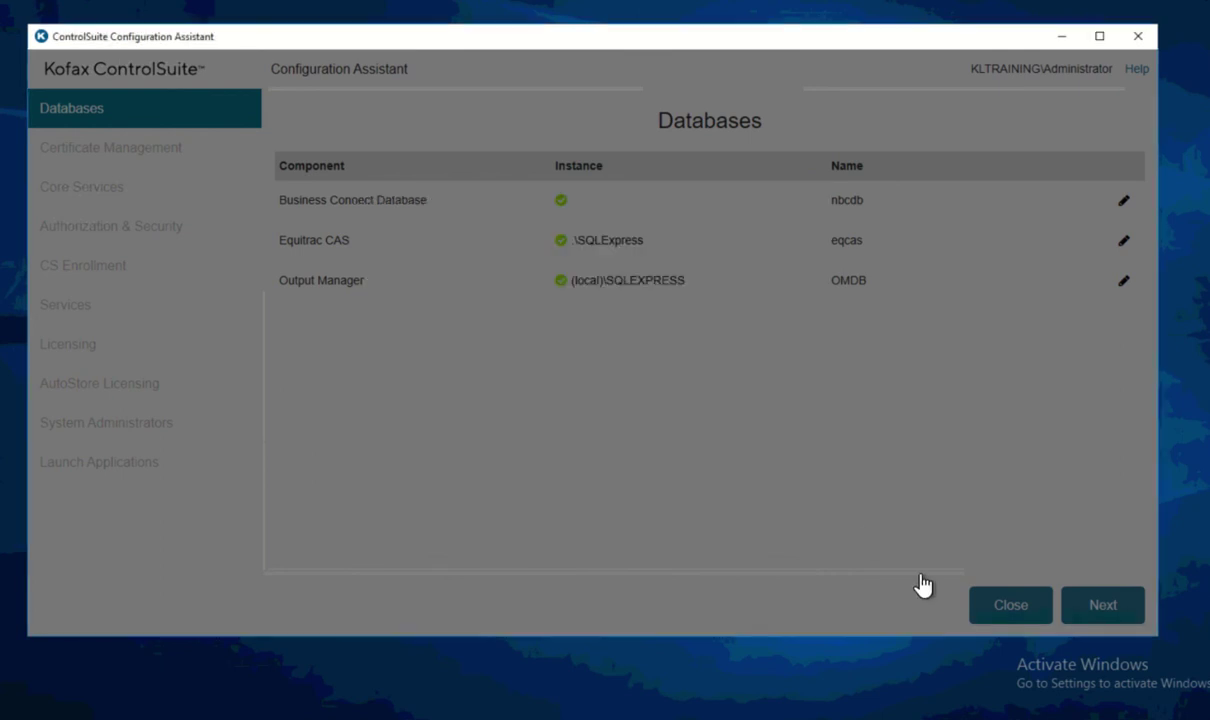
click(1094, 614)
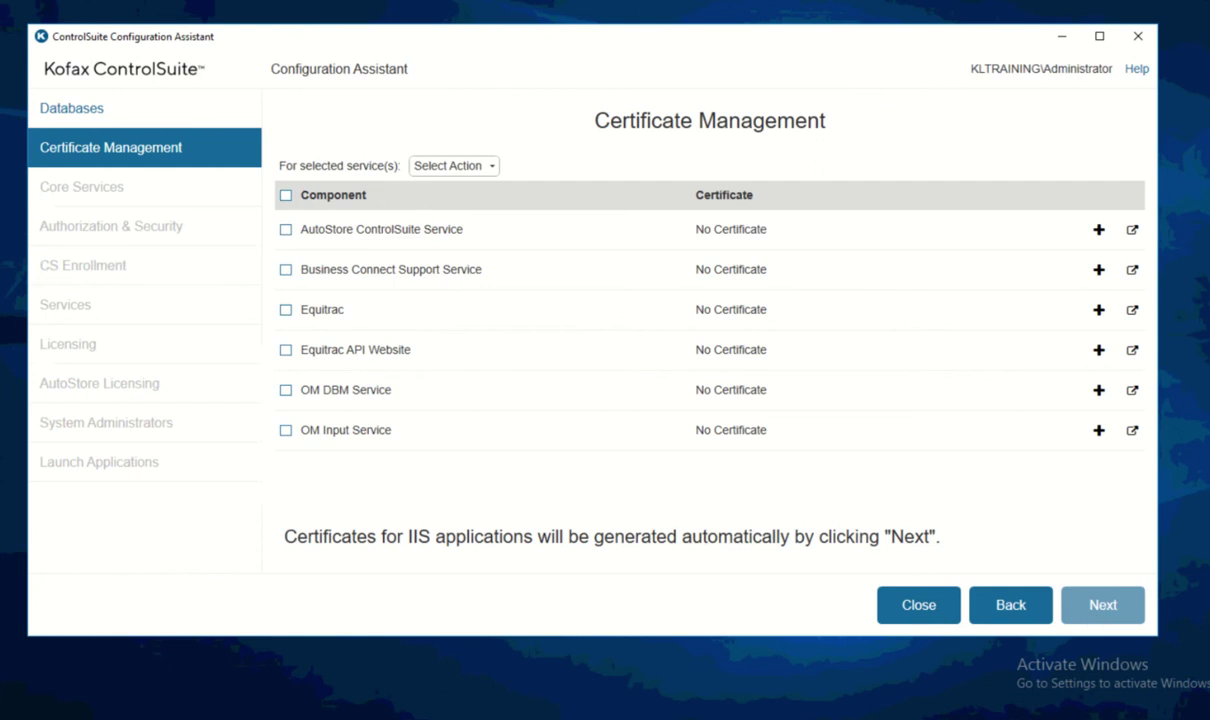
Step: Dismiss the make-a-selection warning and tick all six components for self-signed certificate generation
click(478, 170)
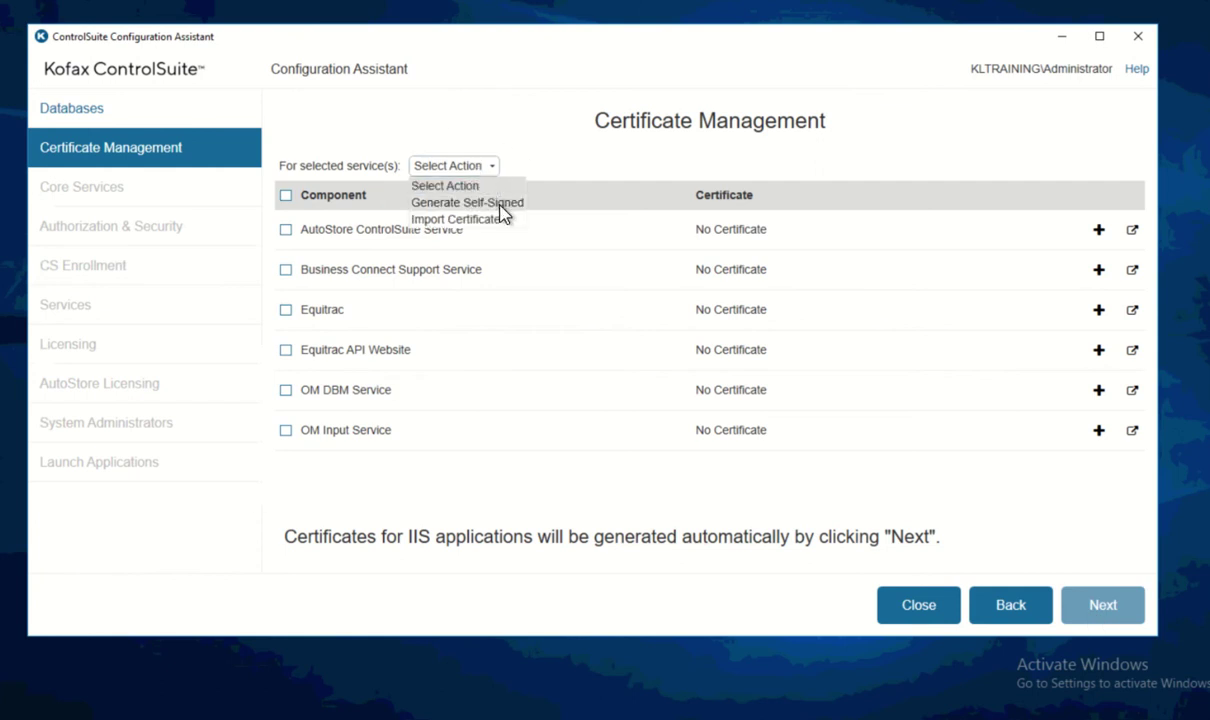
click(500, 204)
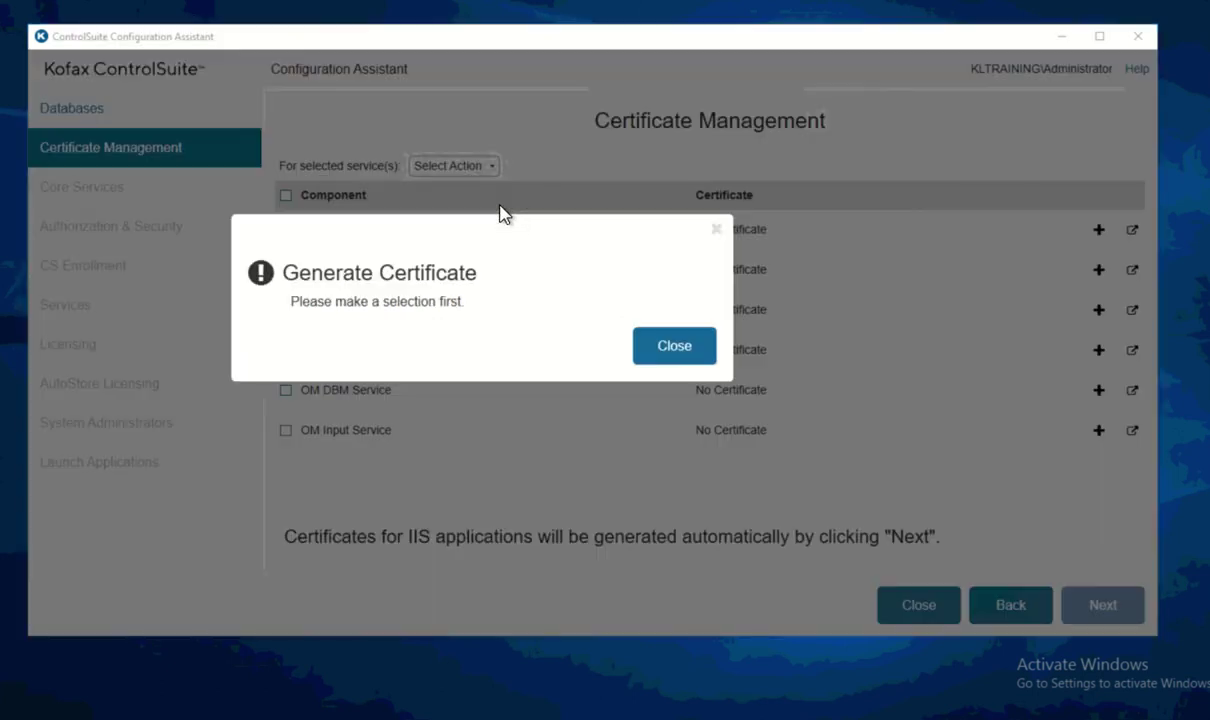
click(652, 356)
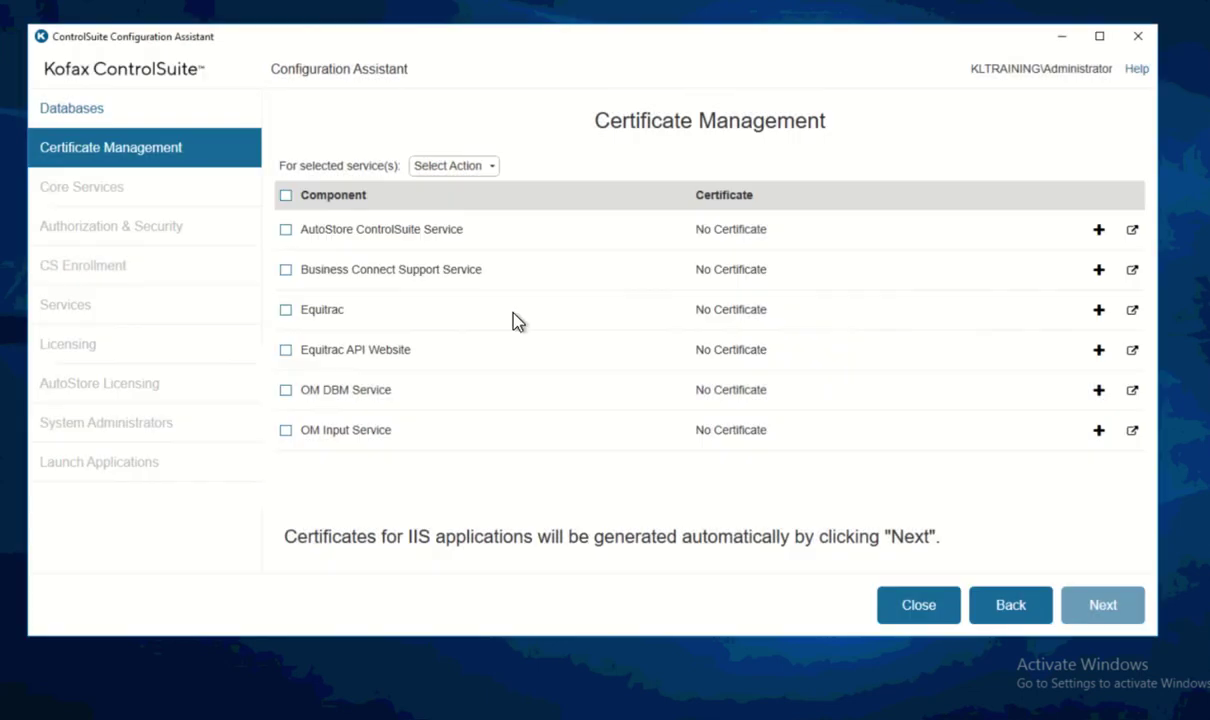
click(286, 195)
click(476, 166)
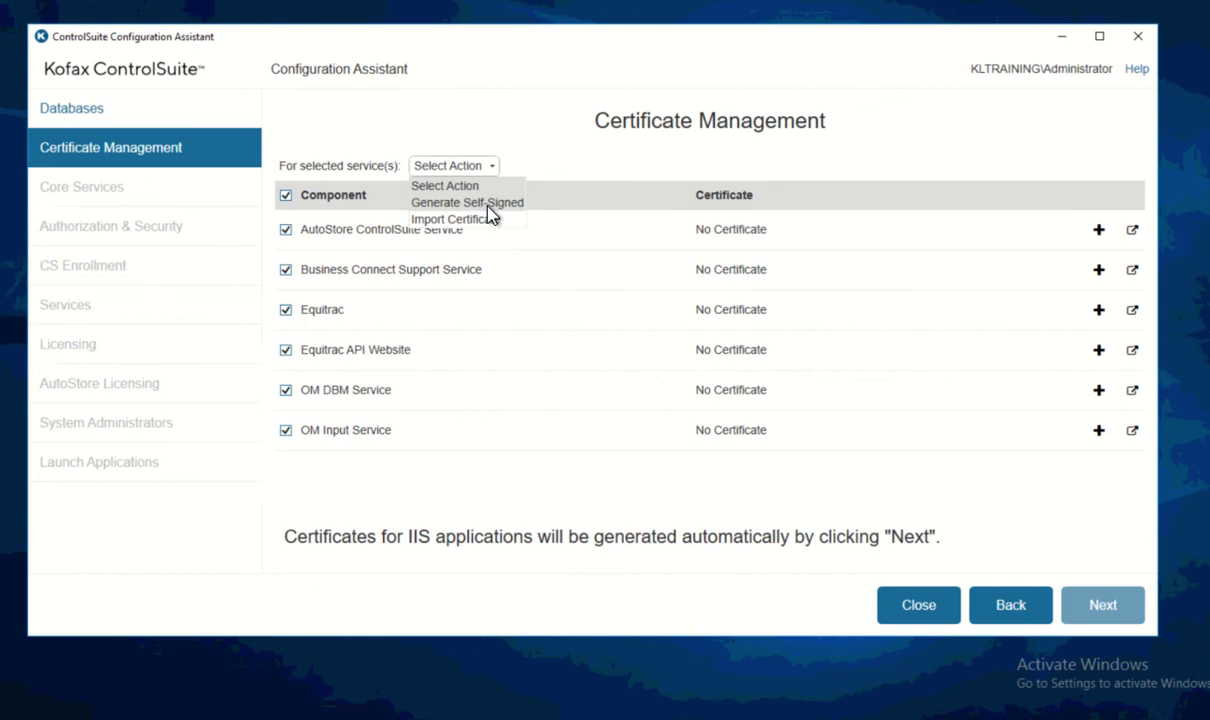
Step: Start a self-signed certificate with friendly name CONTROLSUITE1, set to save to a file
click(455, 203)
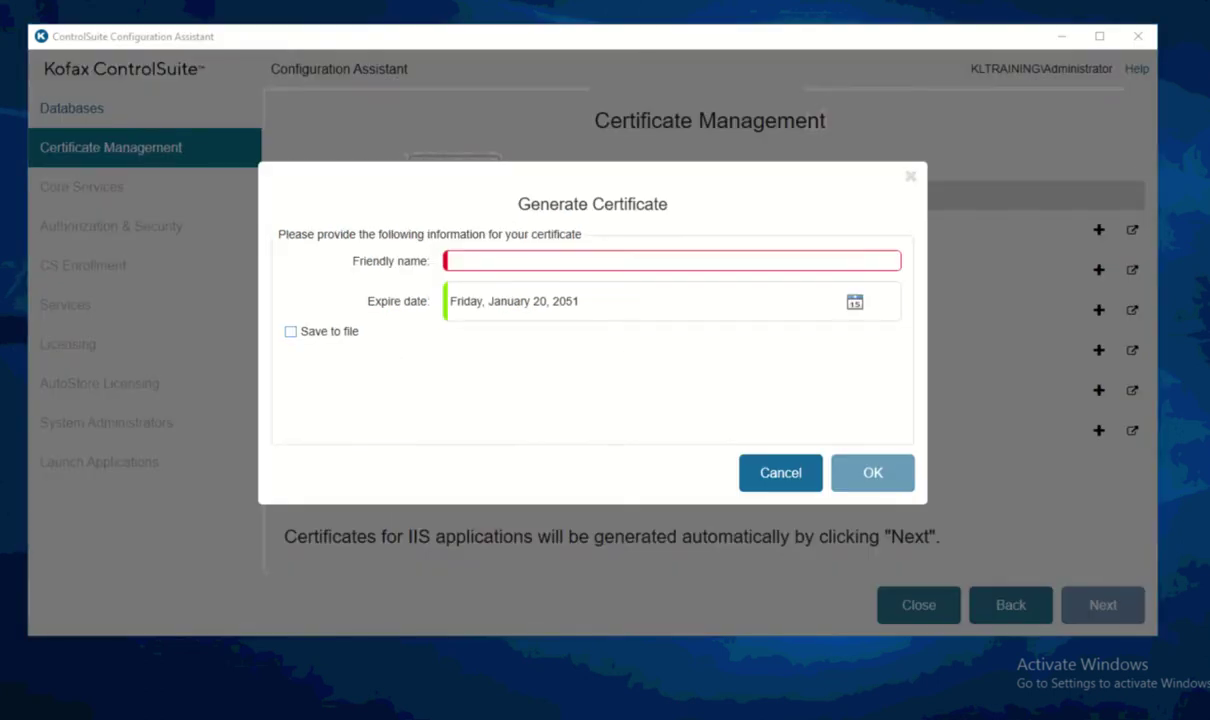
text(CONTROLSUITE1)
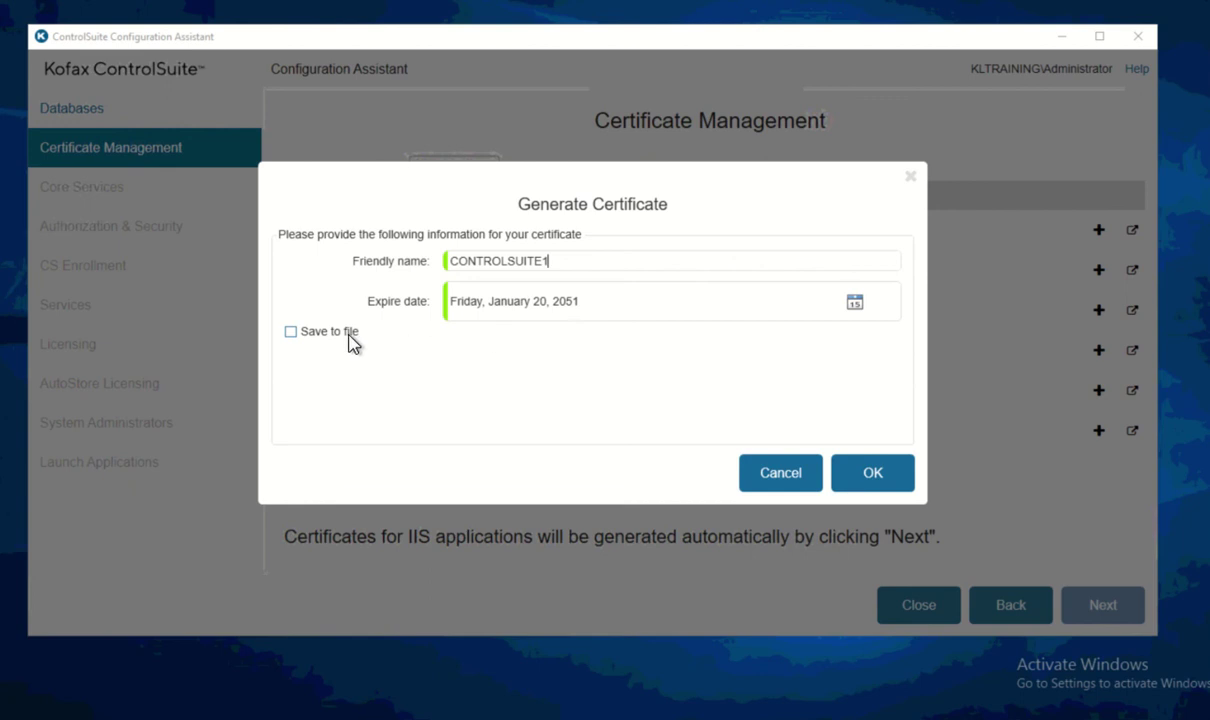
click(291, 332)
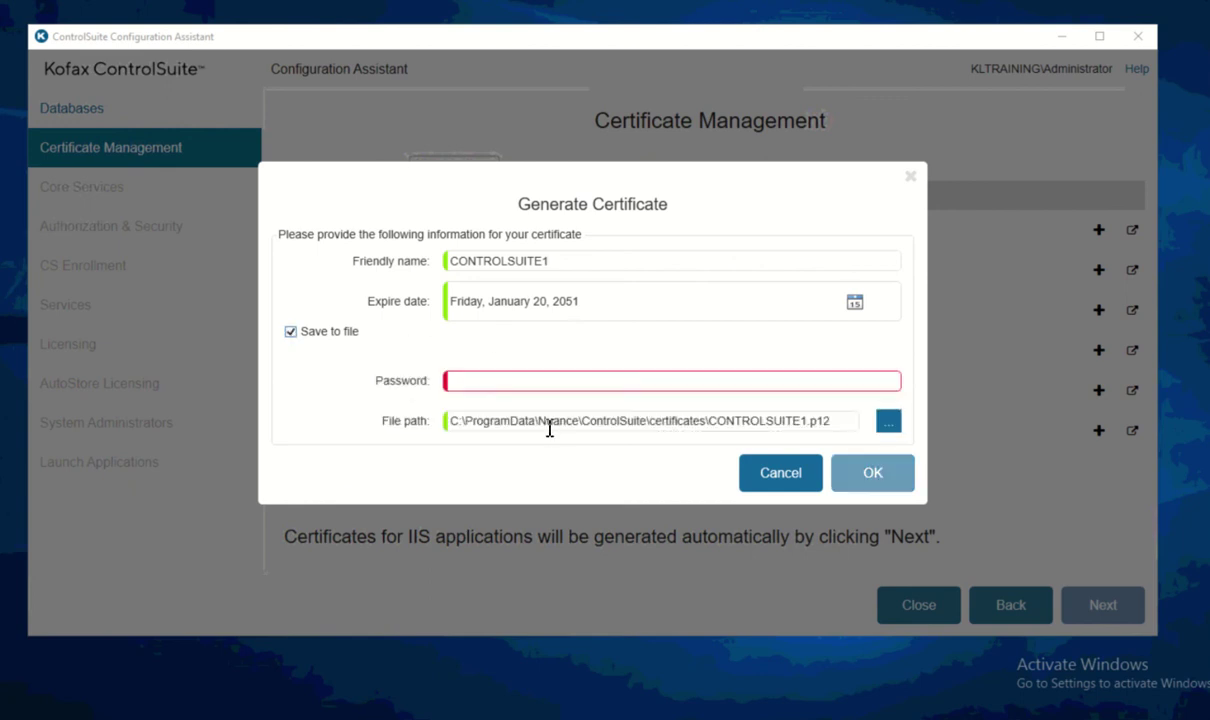
drag(451, 424, 850, 427)
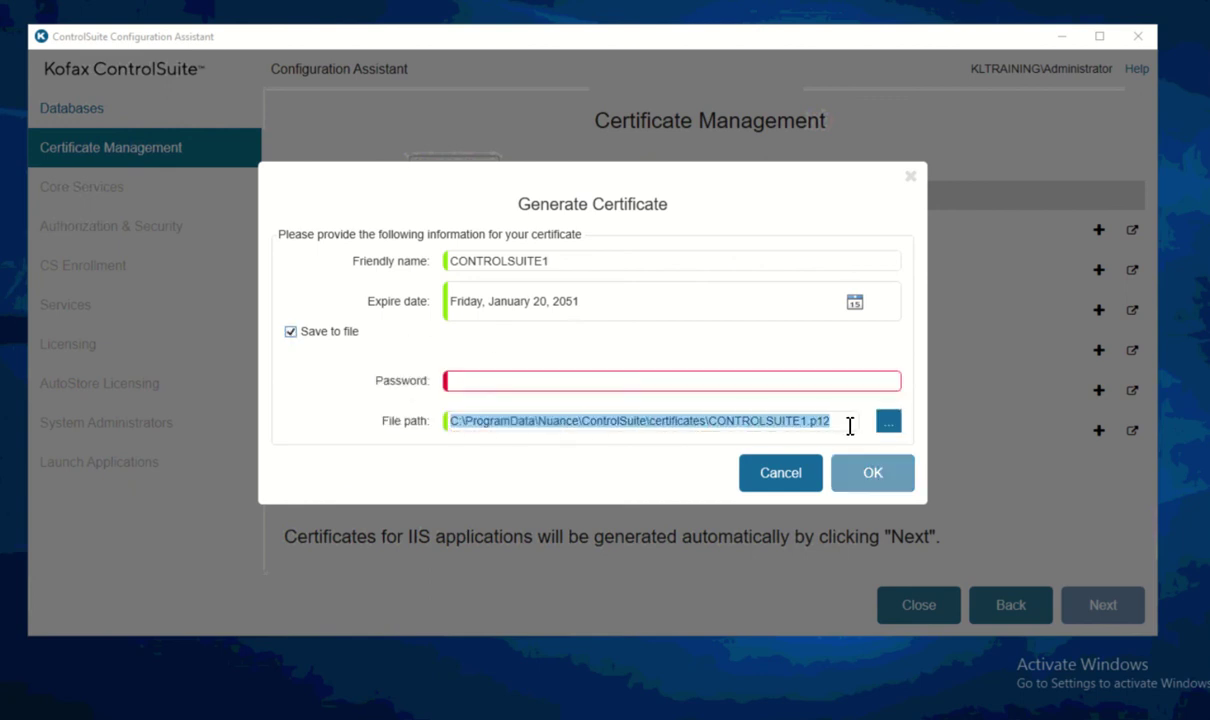
Step: Review the certificate file path and bring up the C:\ProgramData\Nuance\ControlSuite folder
click(887, 424)
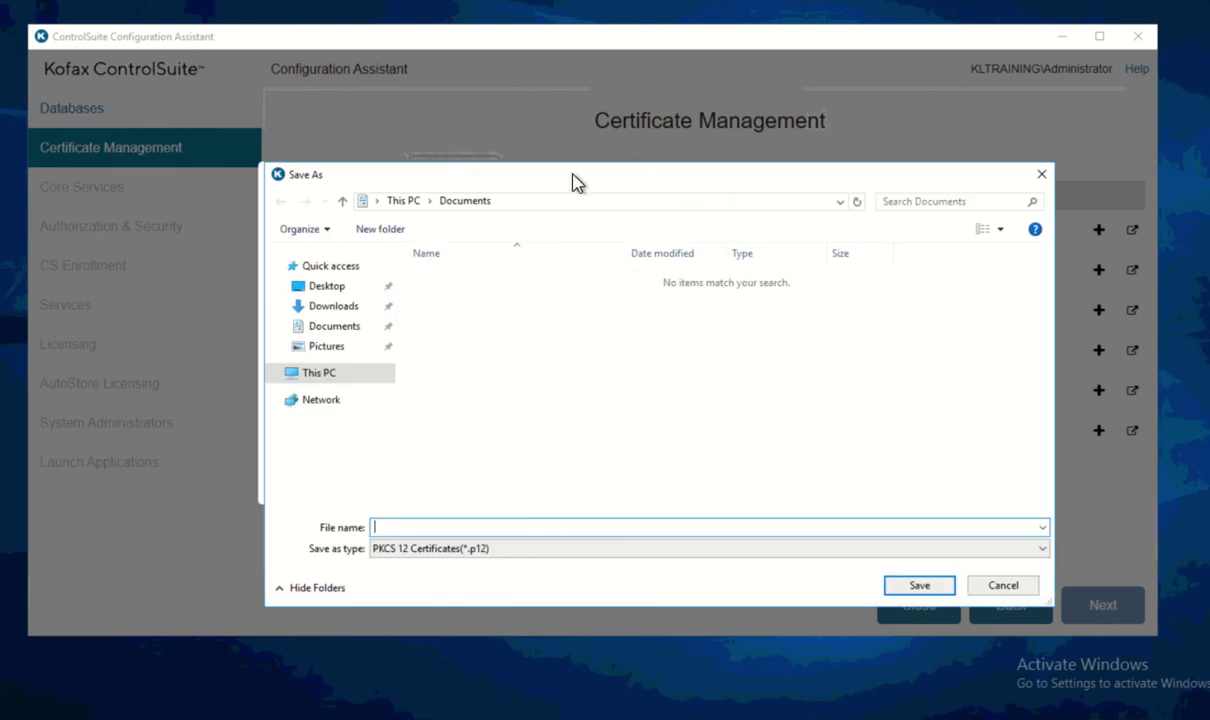
drag(575, 182, 422, 148)
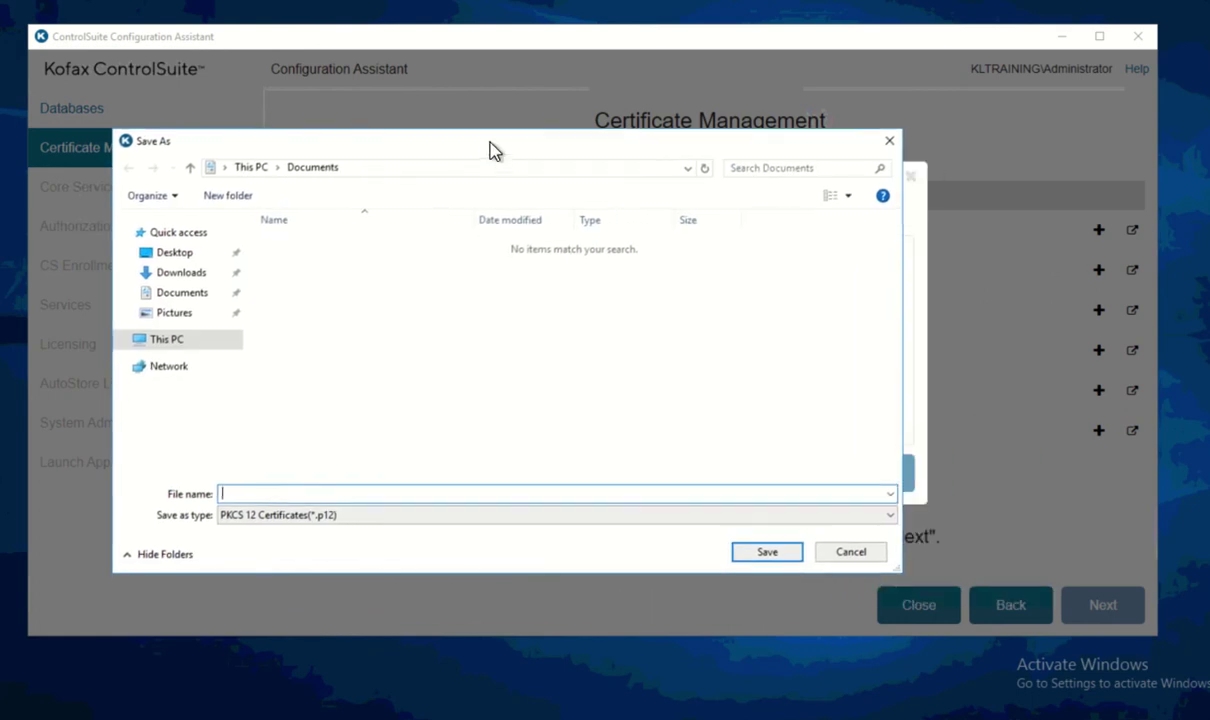
click(888, 140)
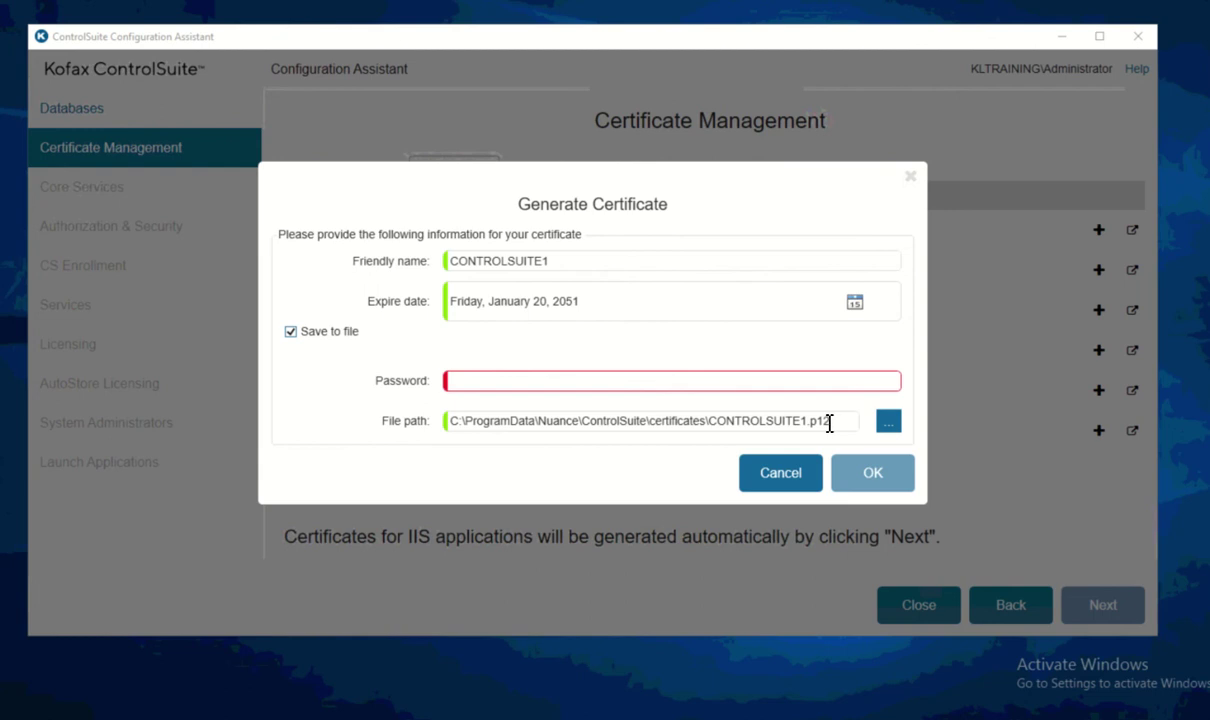
drag(829, 423, 354, 413)
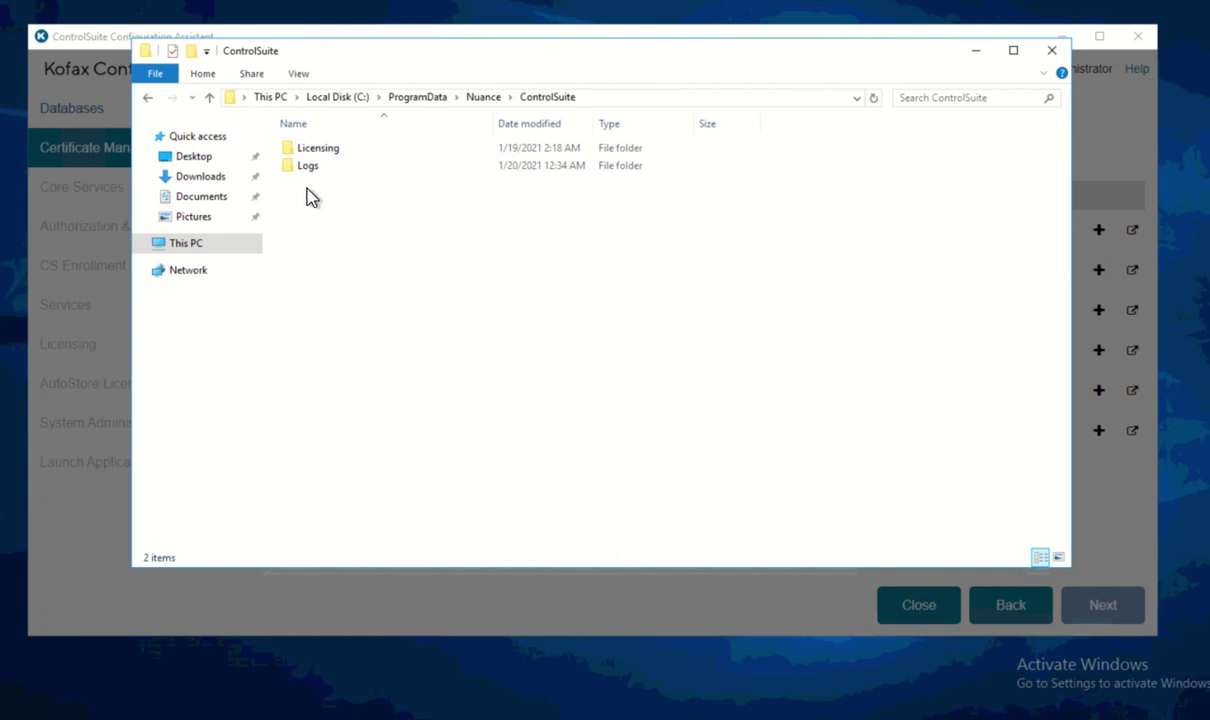
mouse_move(640, 58)
mouse_down()
mouse_move(620, 56)
mouse_move(639, 52)
mouse_up()
click(977, 47)
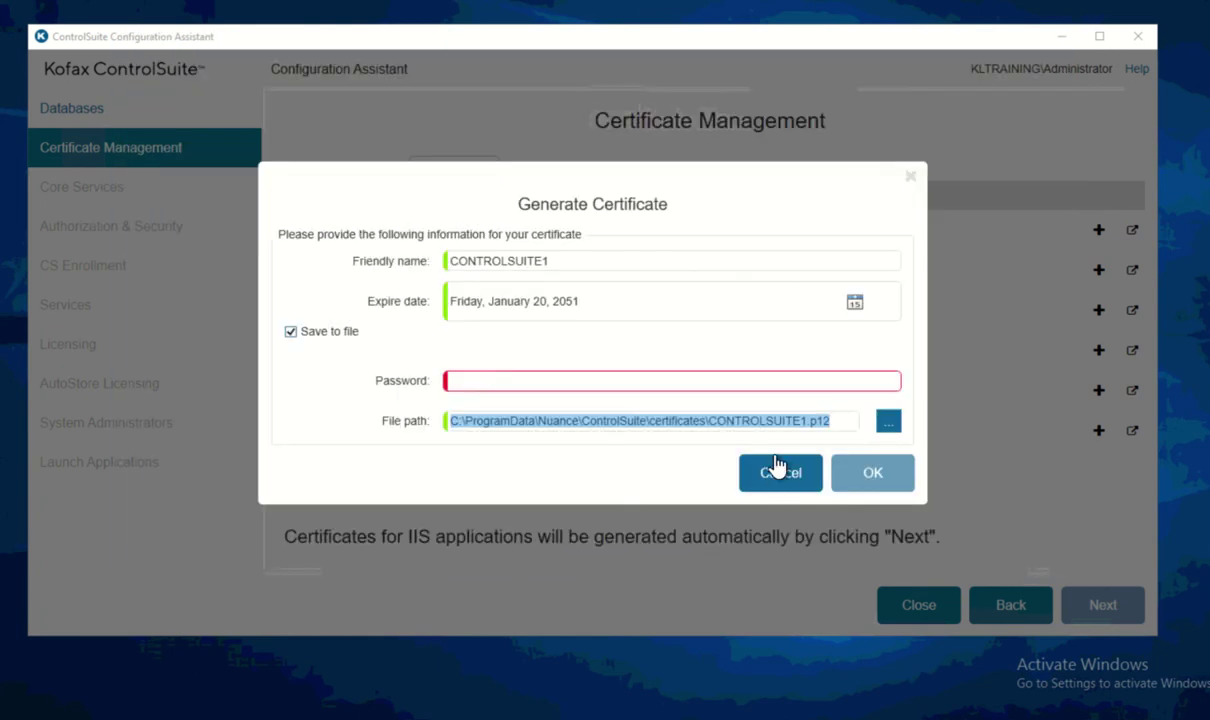
click(841, 419)
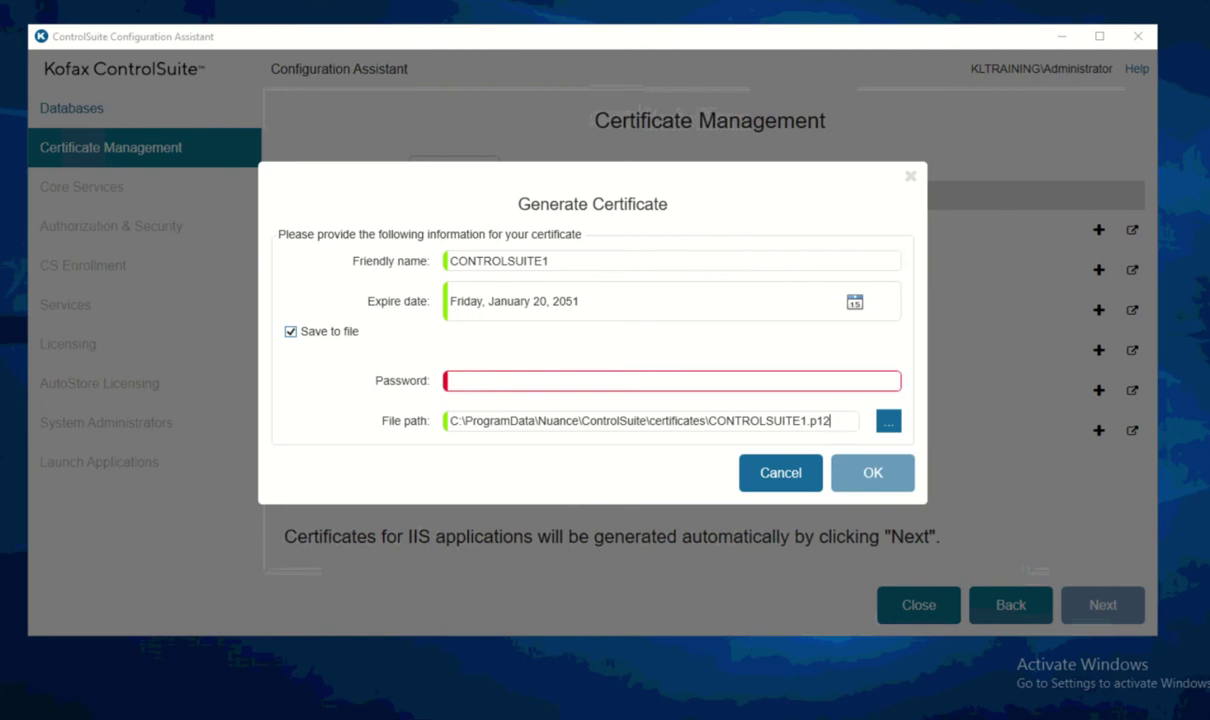
key(alt+Tab)
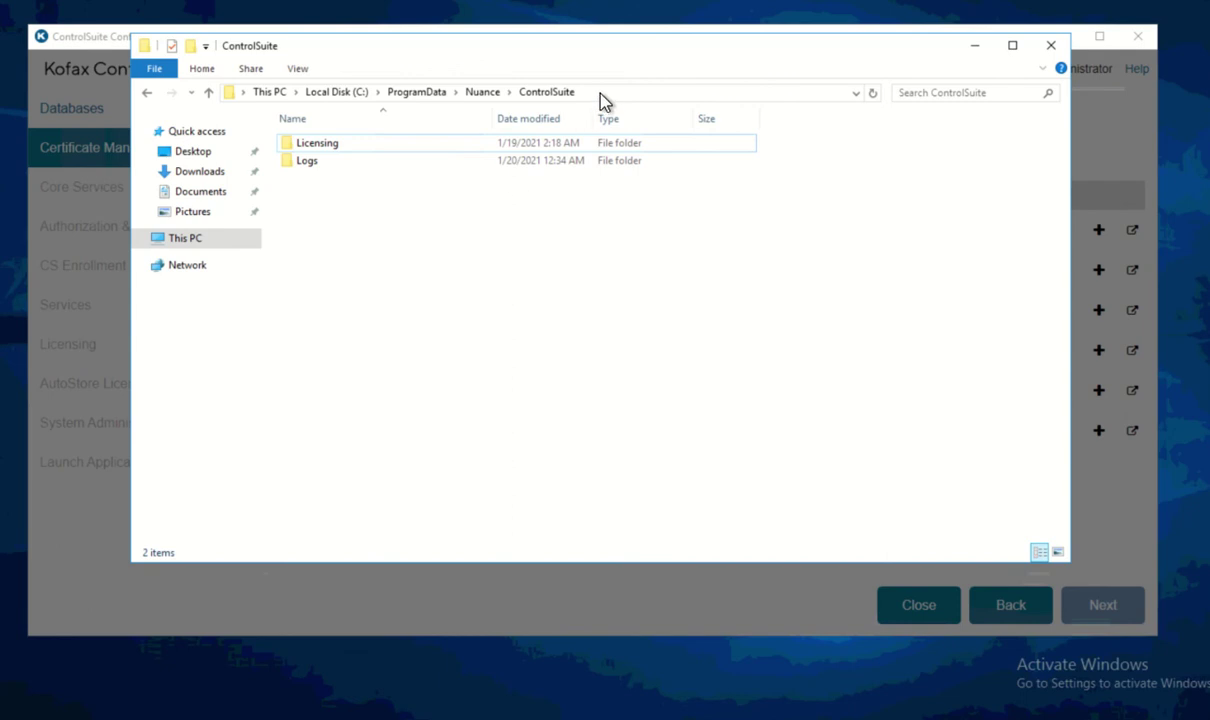
Step: Inspect the ControlSuite folder path in File Explorer, then minimize it
click(567, 90)
click(313, 93)
double_click(314, 93)
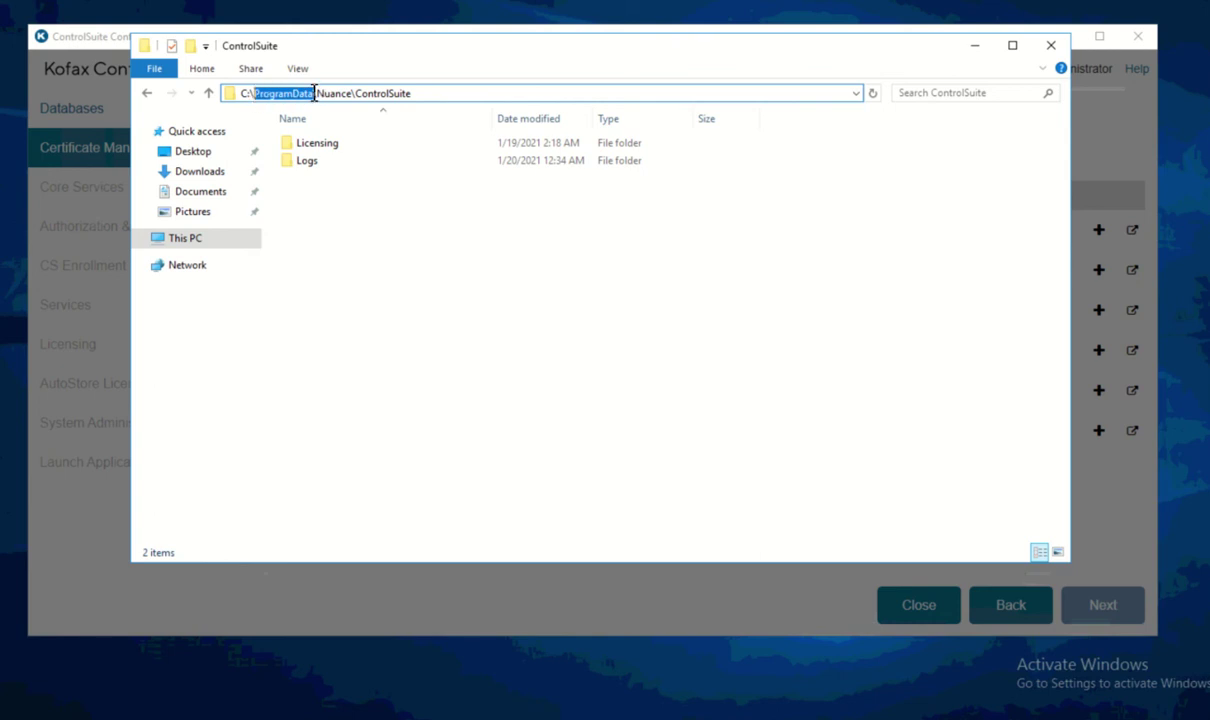
click(412, 93)
click(516, 340)
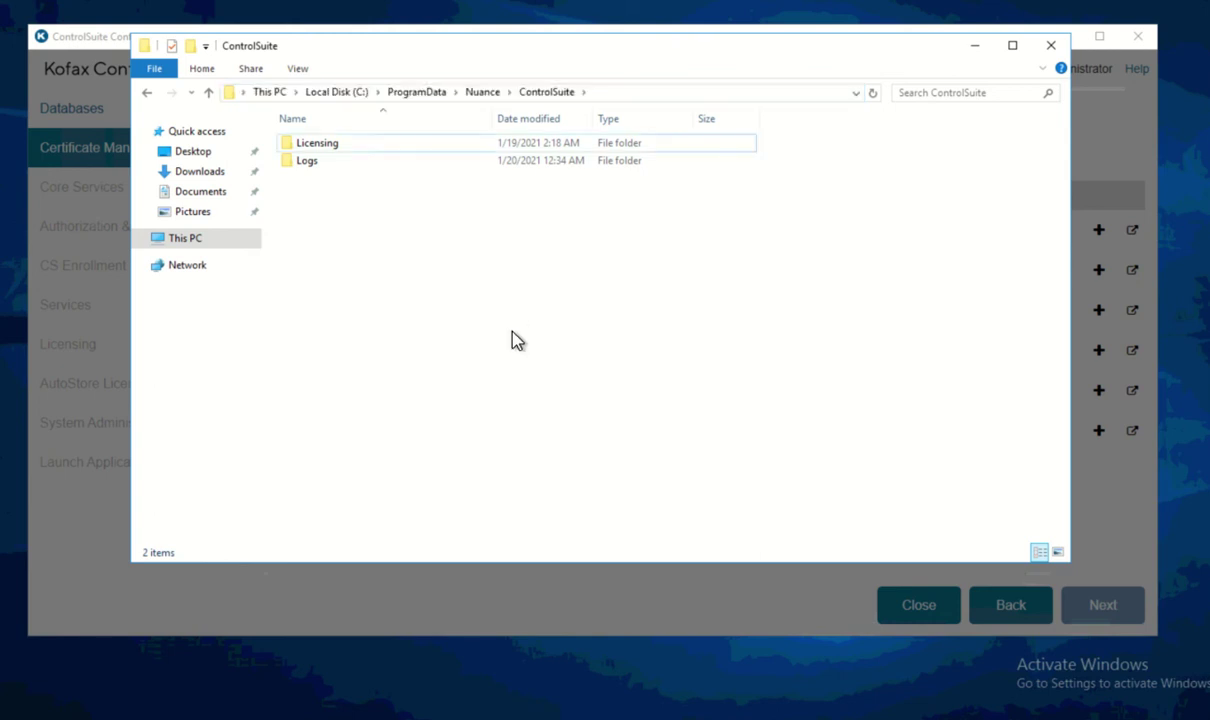
click(975, 45)
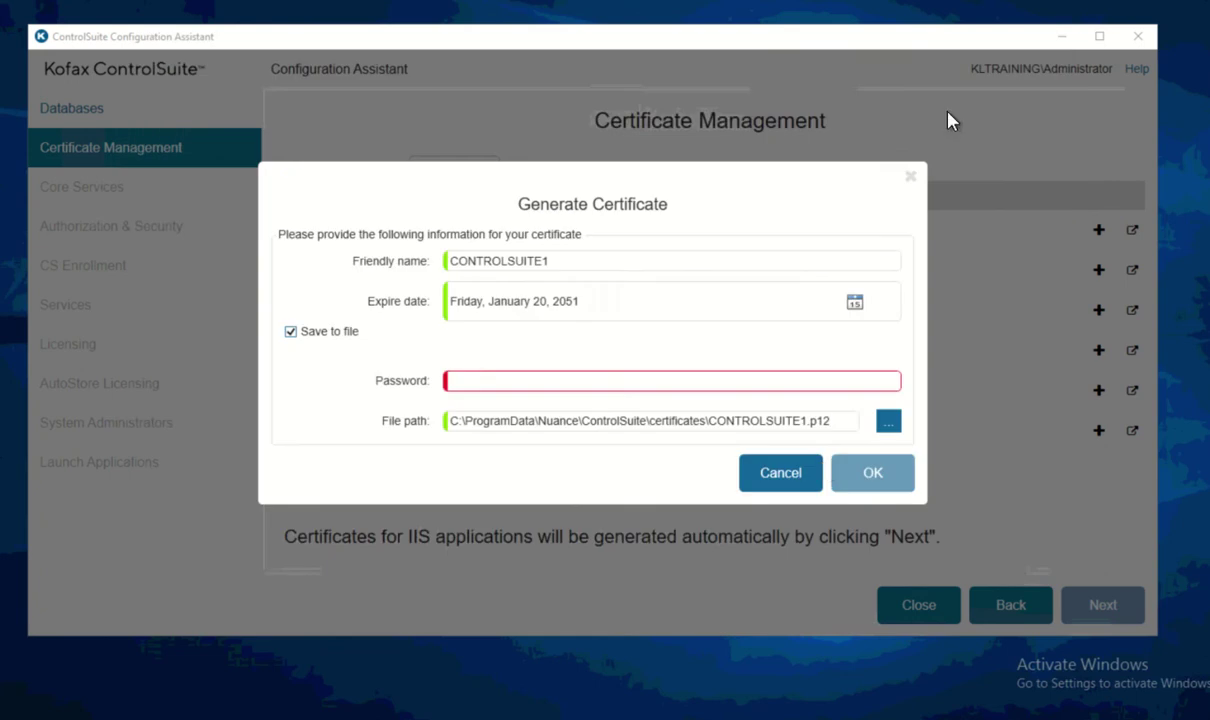
Step: Keep Save to file ticked, enter a certificate password, and generate the certificate
click(291, 333)
click(291, 333)
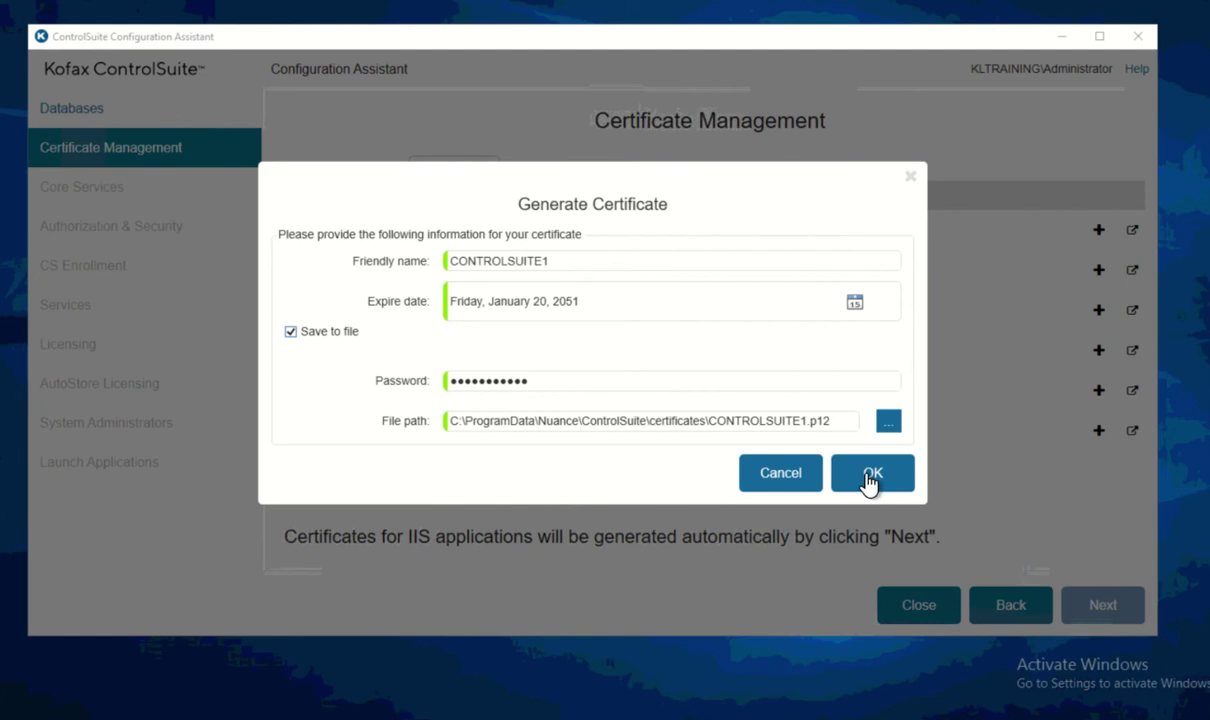
click(868, 482)
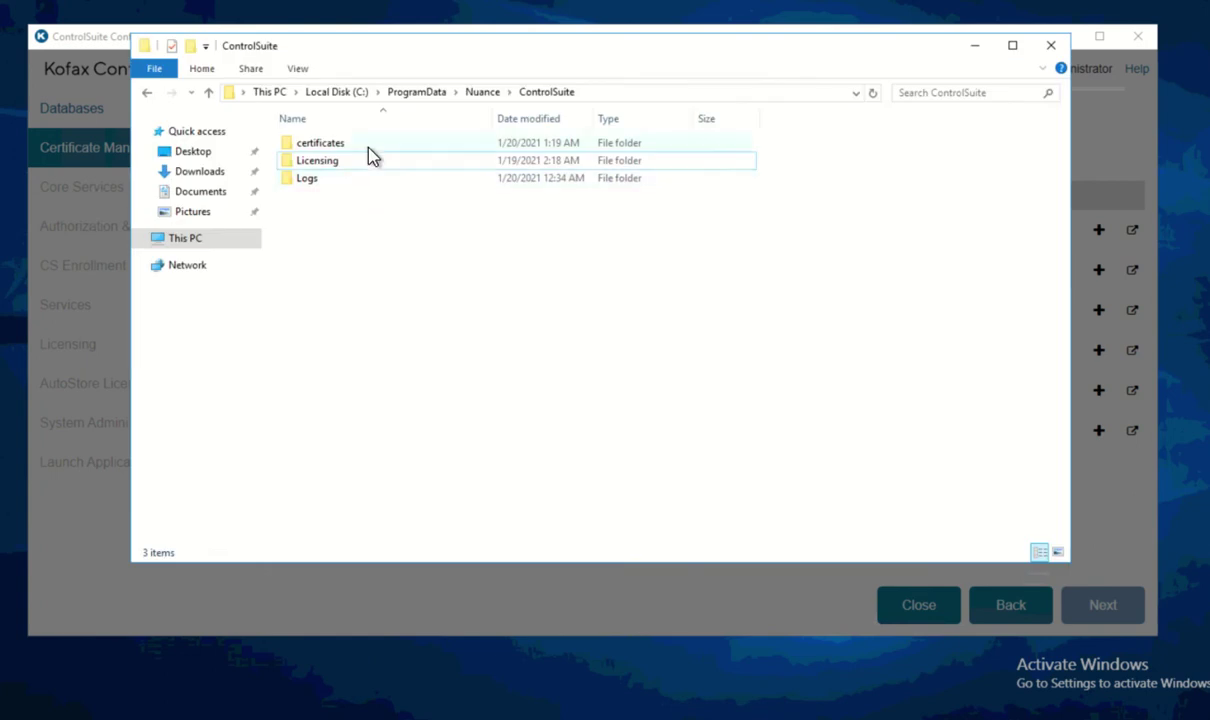
Step: Open the new certificates folder to confirm the CONTROLSUITE1 file, then return and minimize Explorer
click(366, 146)
double_click(366, 146)
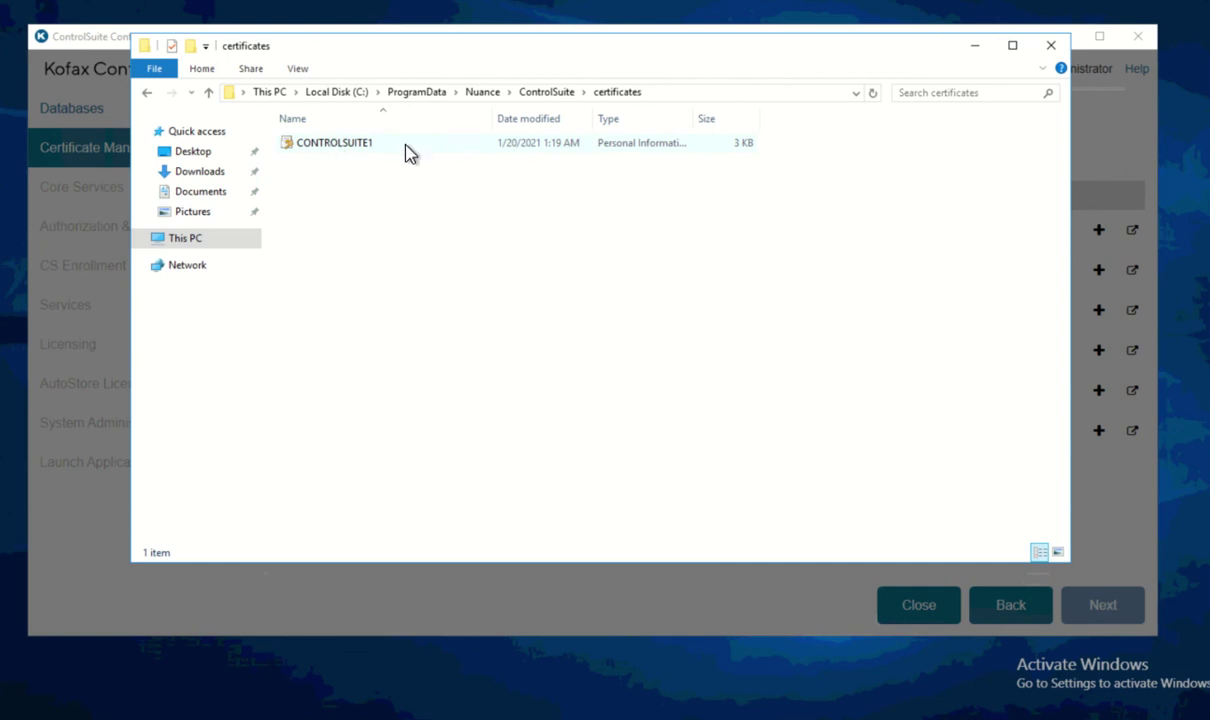
click(548, 93)
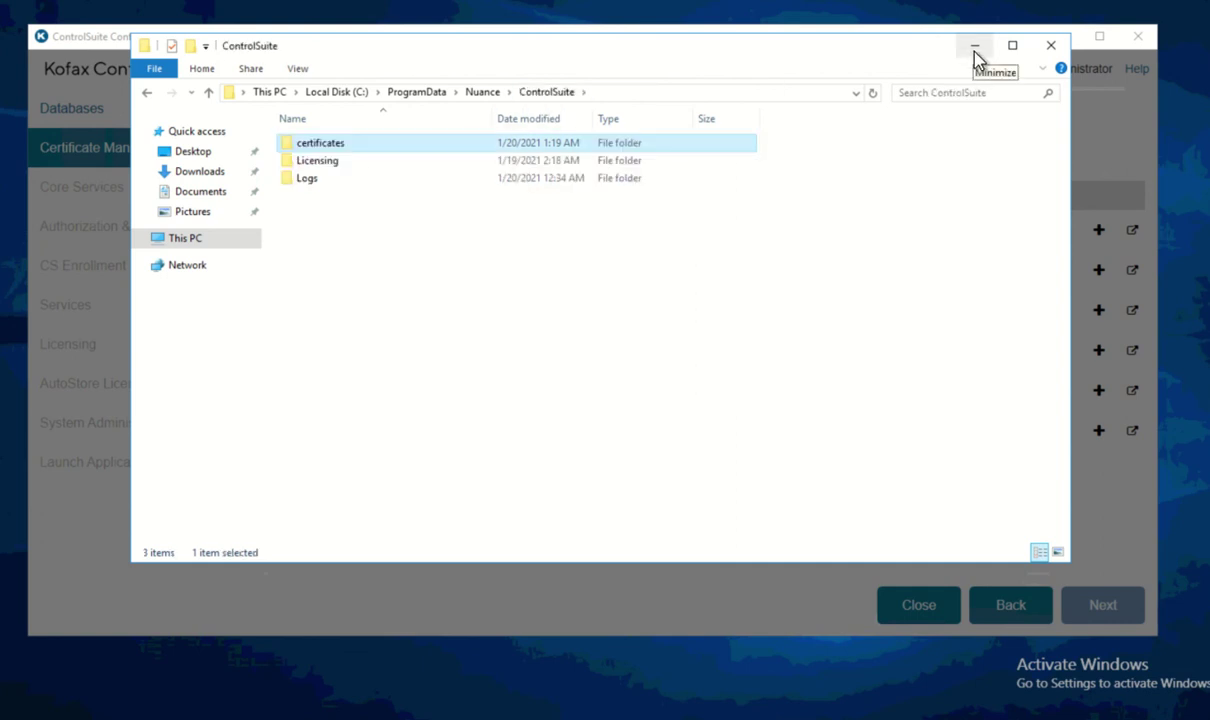
click(975, 50)
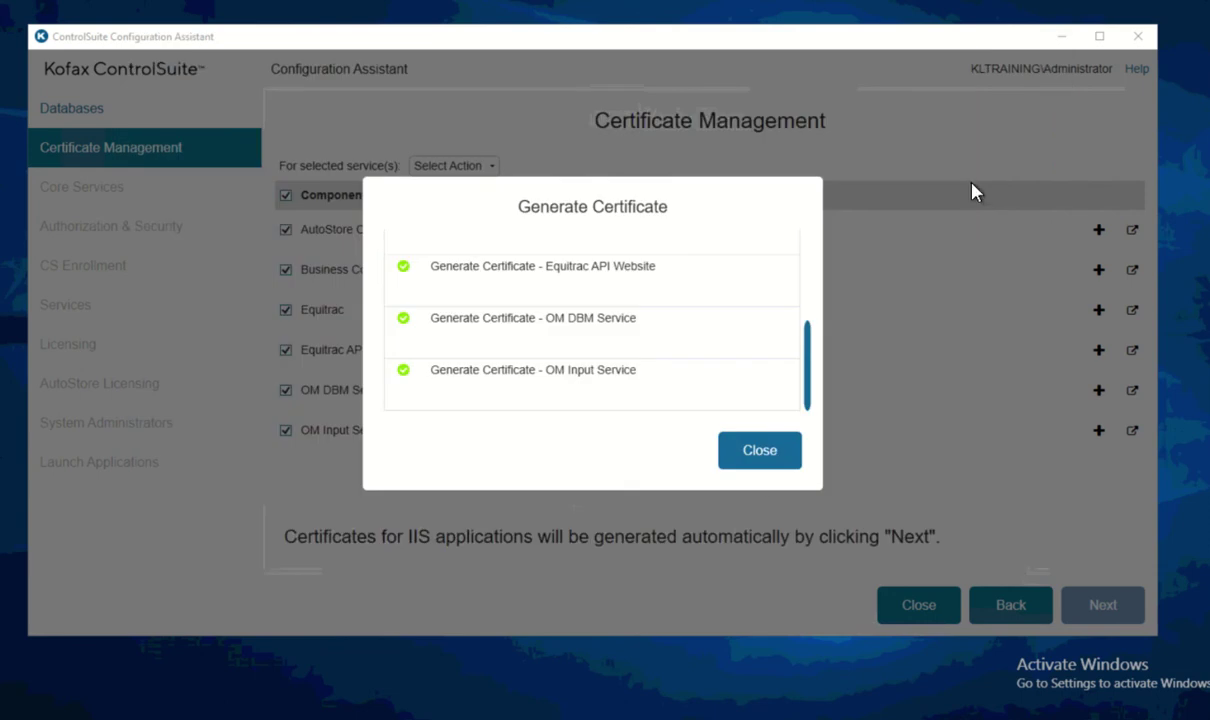
Step: Close the certificate generation results and proceed to bind ports for all six components
click(757, 455)
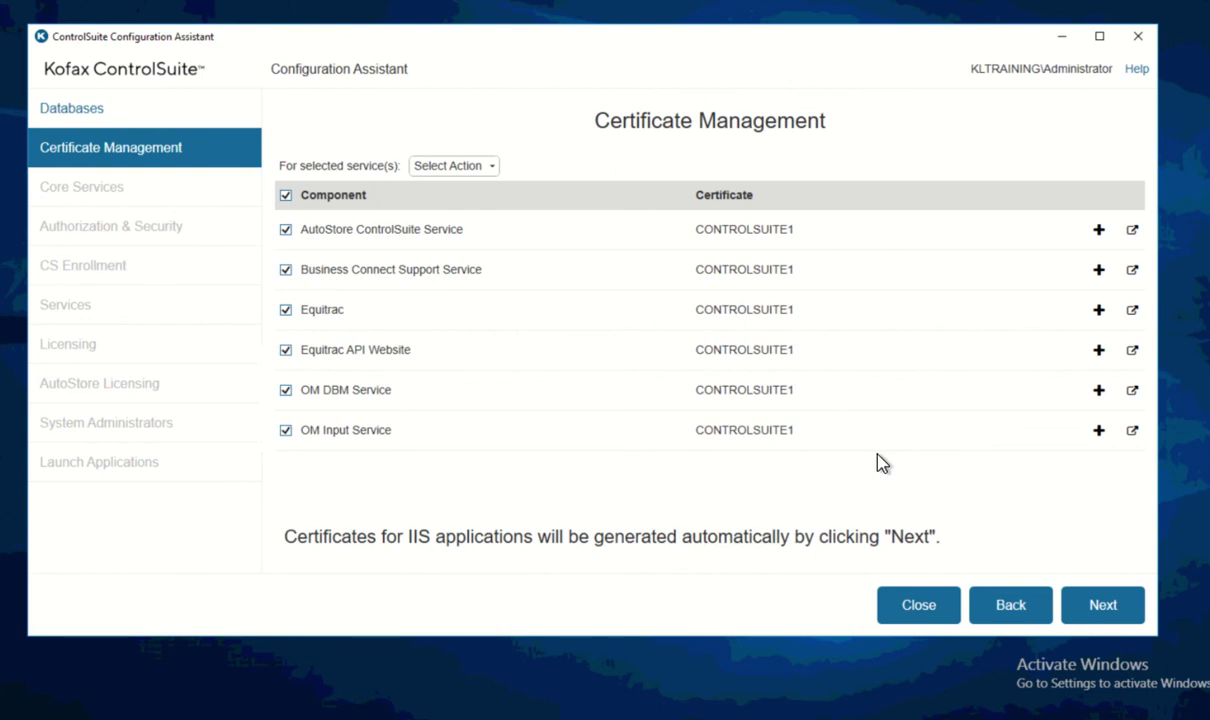
click(1097, 612)
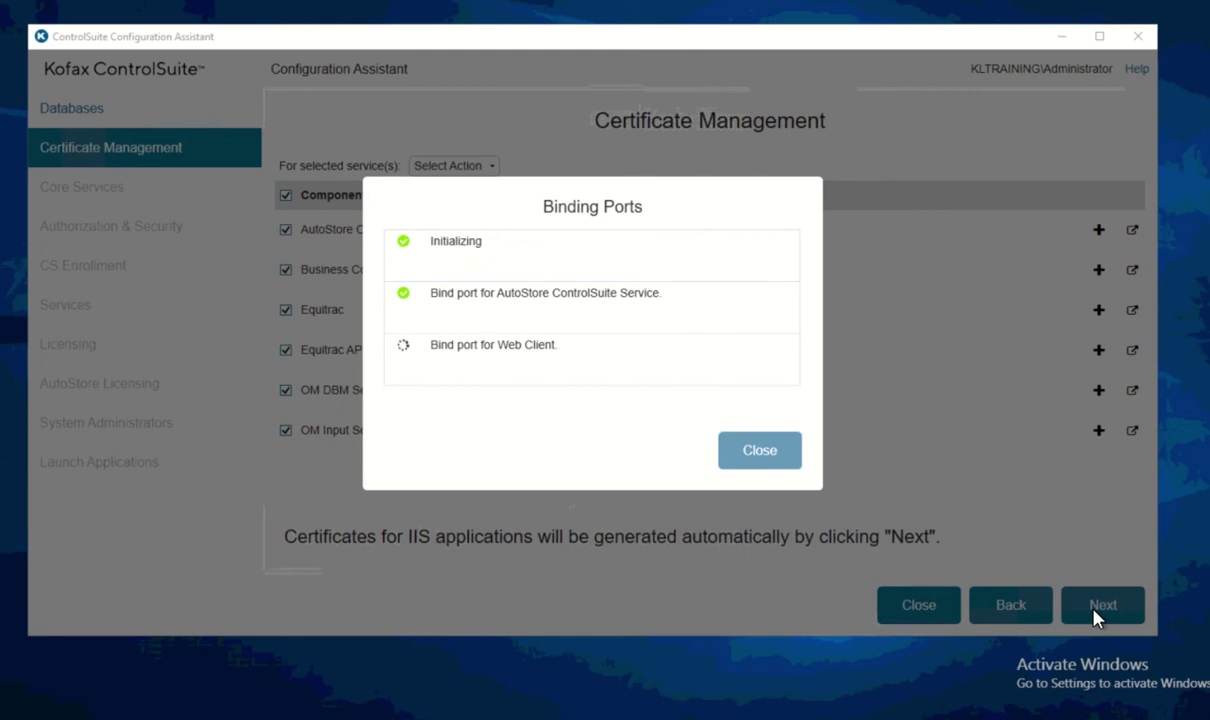
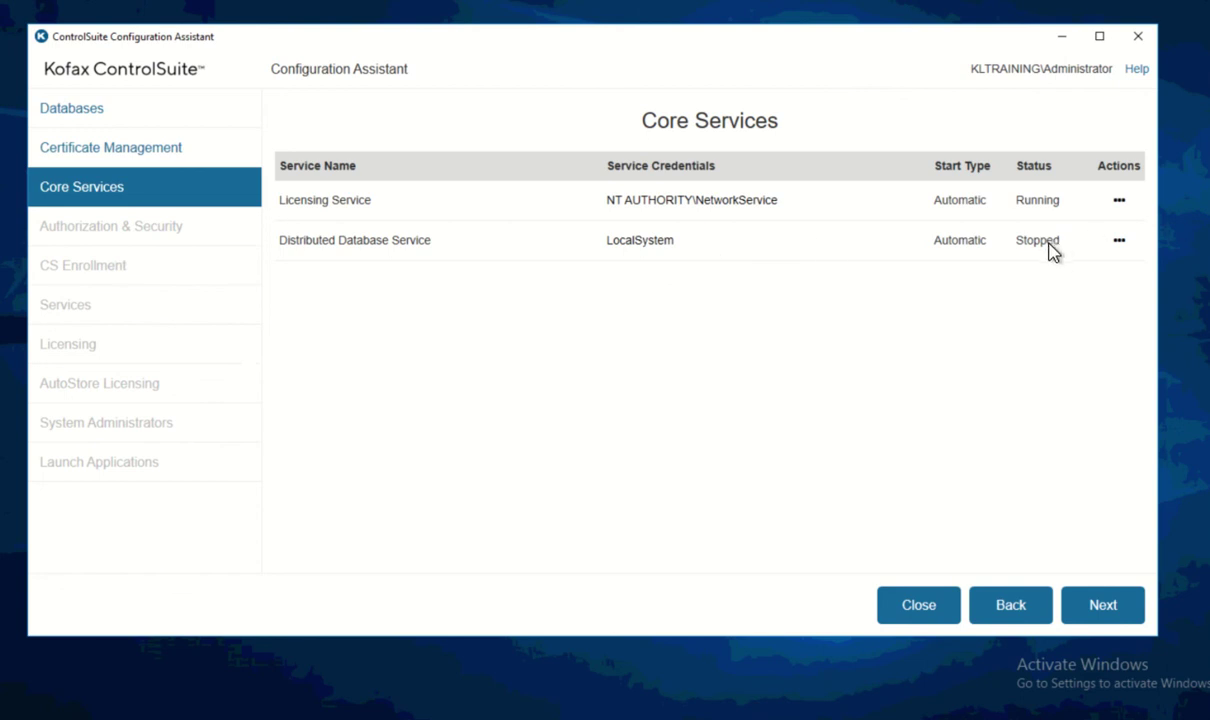
Step: Leave the Core Services page for the Authorization & Security step
click(1101, 617)
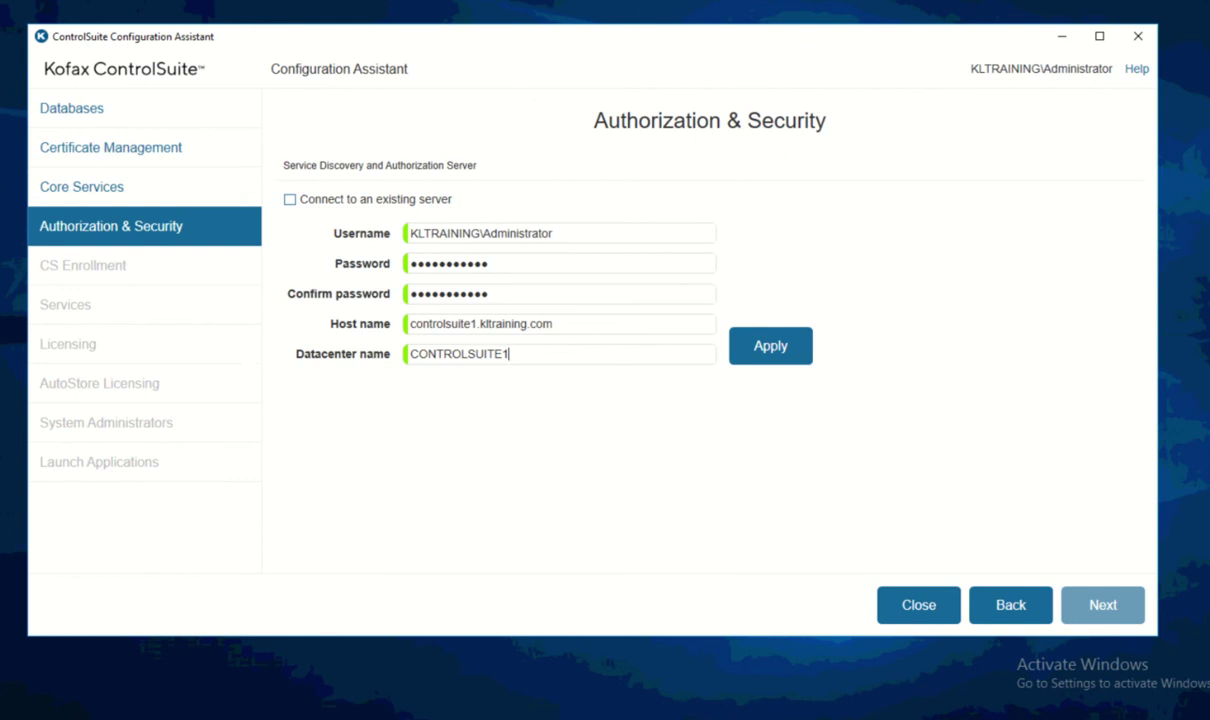
Step: Apply security settings for controlsuite1.kltraining.com, datacenter CONTROLSUITE1, and close the finished initialization log
click(786, 362)
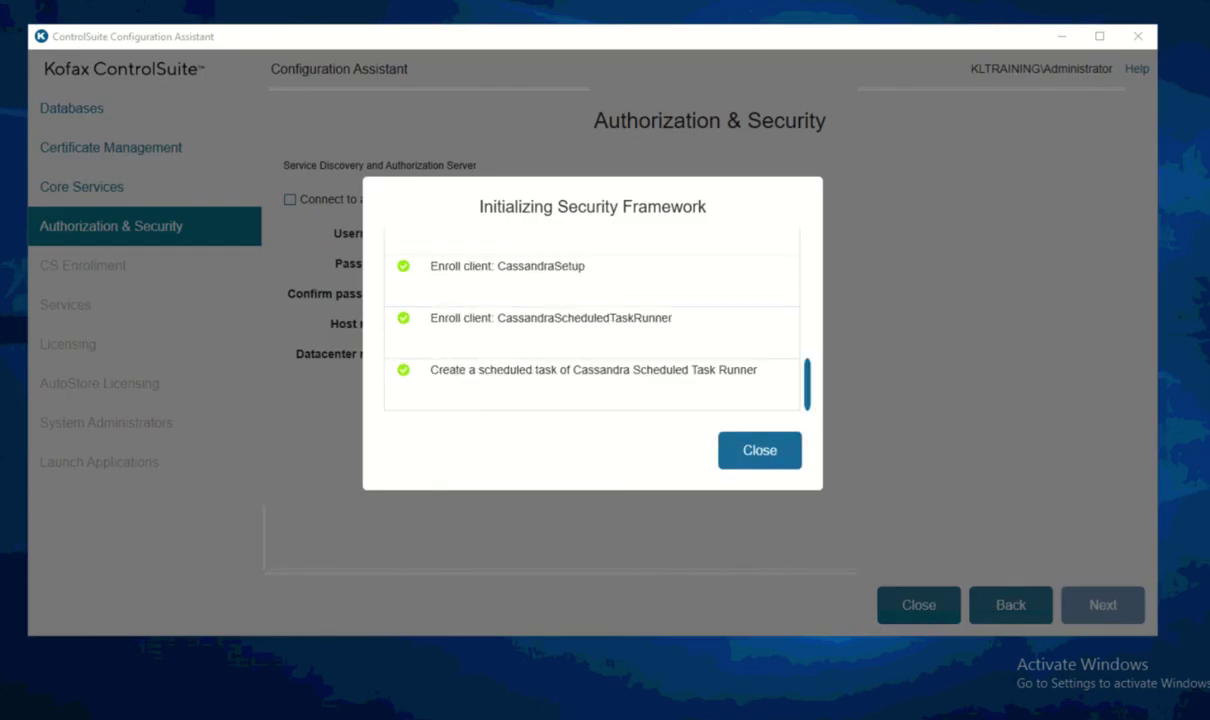
click(760, 452)
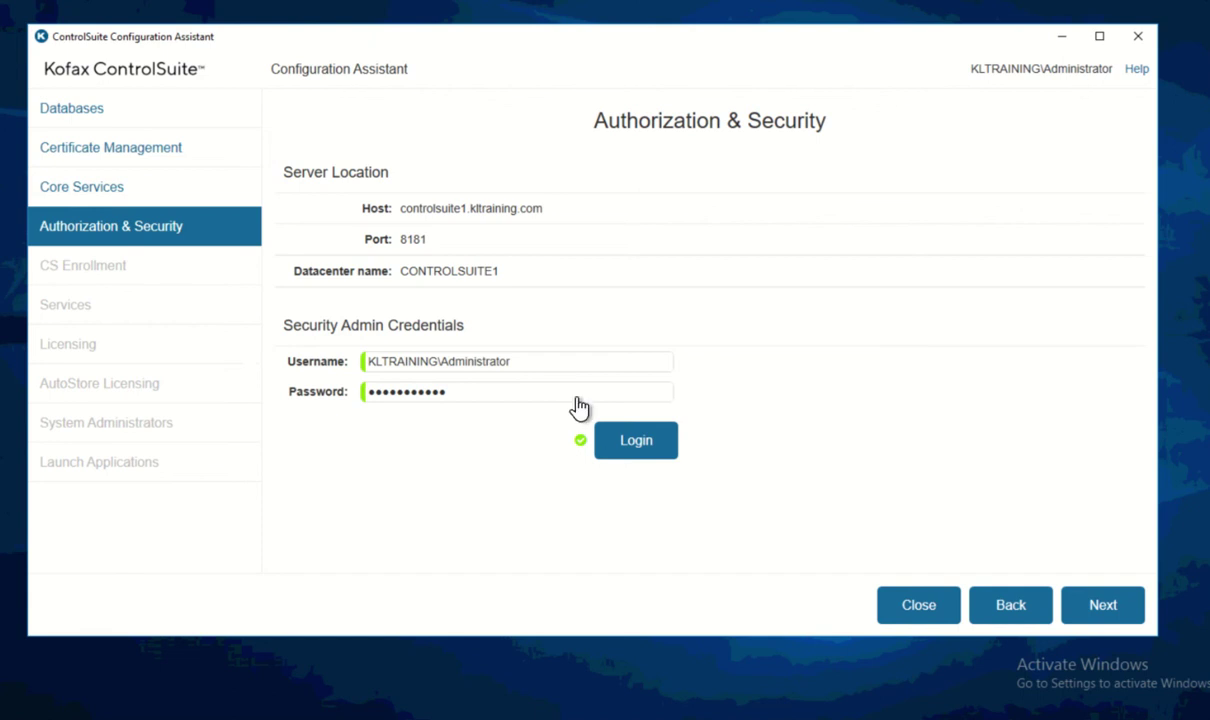
Step: Enroll all ControlSuite services with the security server and close the enrollment log
click(1109, 617)
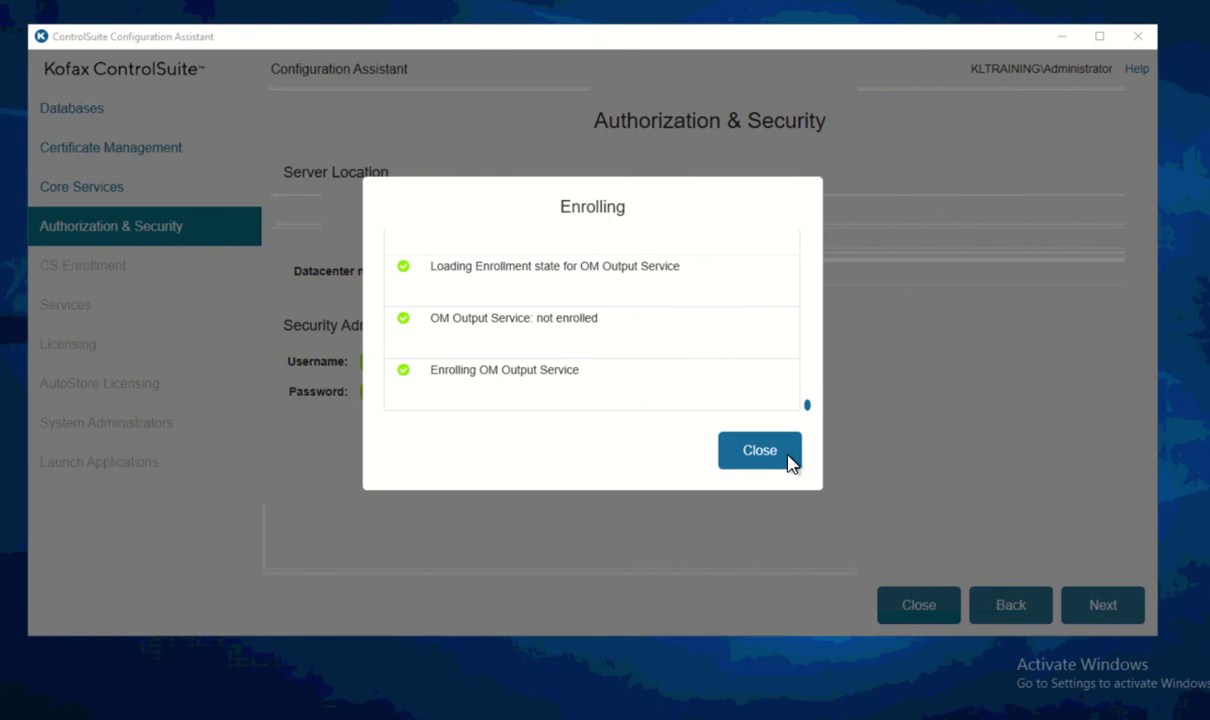
click(785, 458)
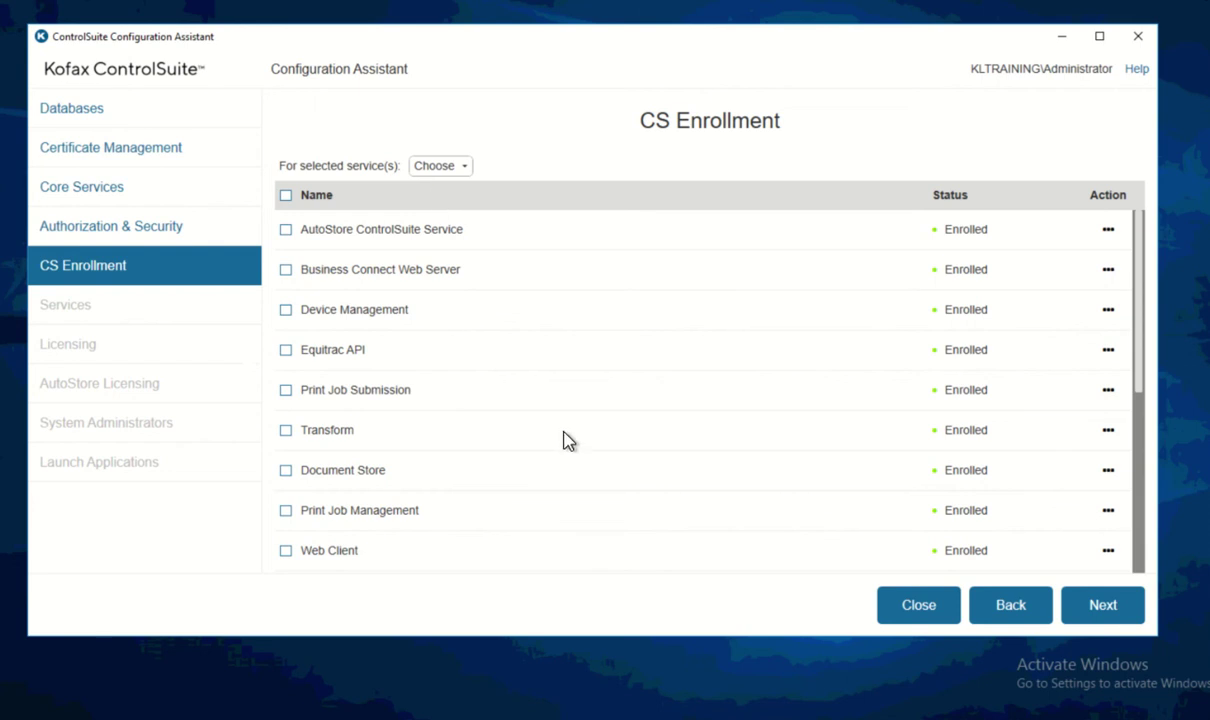
Step: Select all Enrolled services, check the Choose dropdown without applying, and continue to Services
scroll(562, 445, down, 5)
scroll(562, 474, up, 5)
scroll(535, 359, down, 5)
scroll(518, 428, up, 5)
click(410, 203)
click(436, 167)
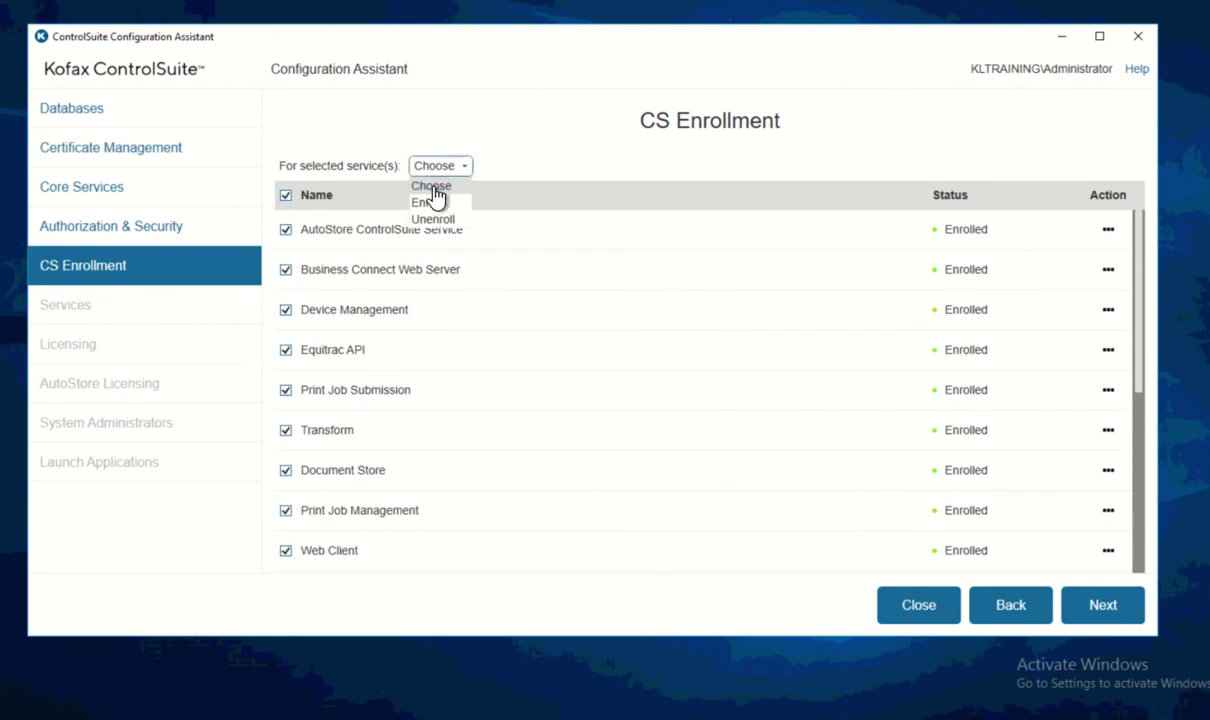
click(430, 204)
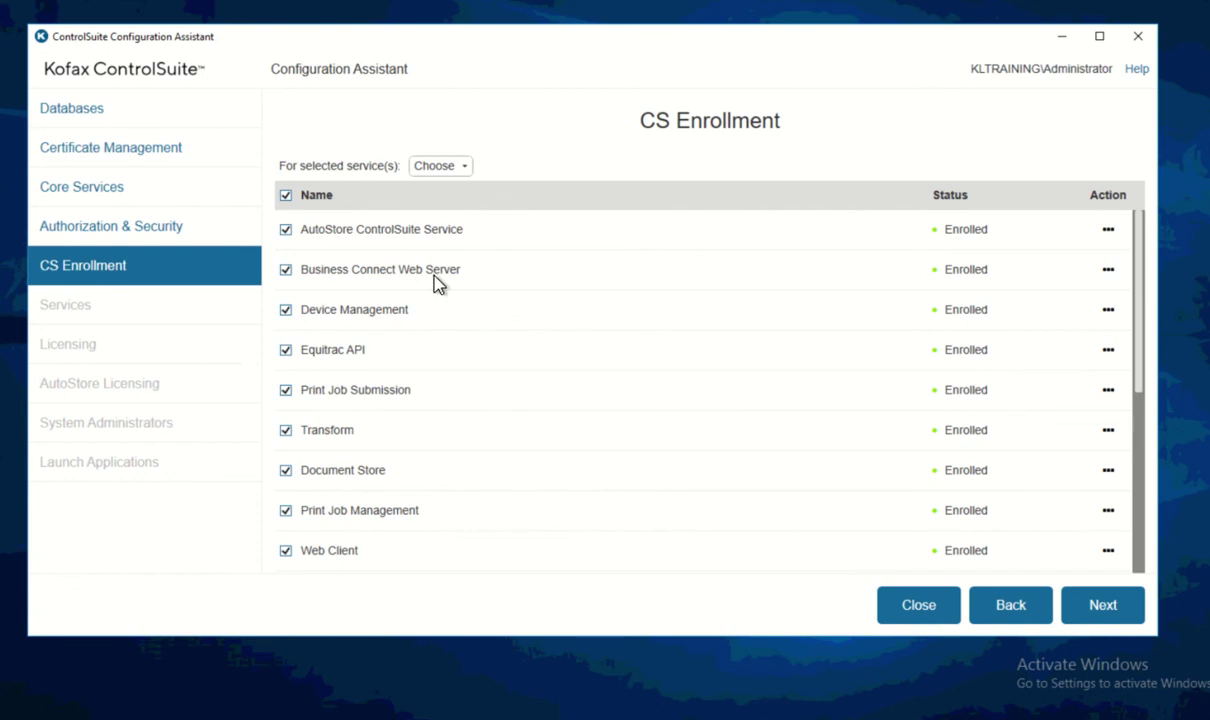
click(433, 180)
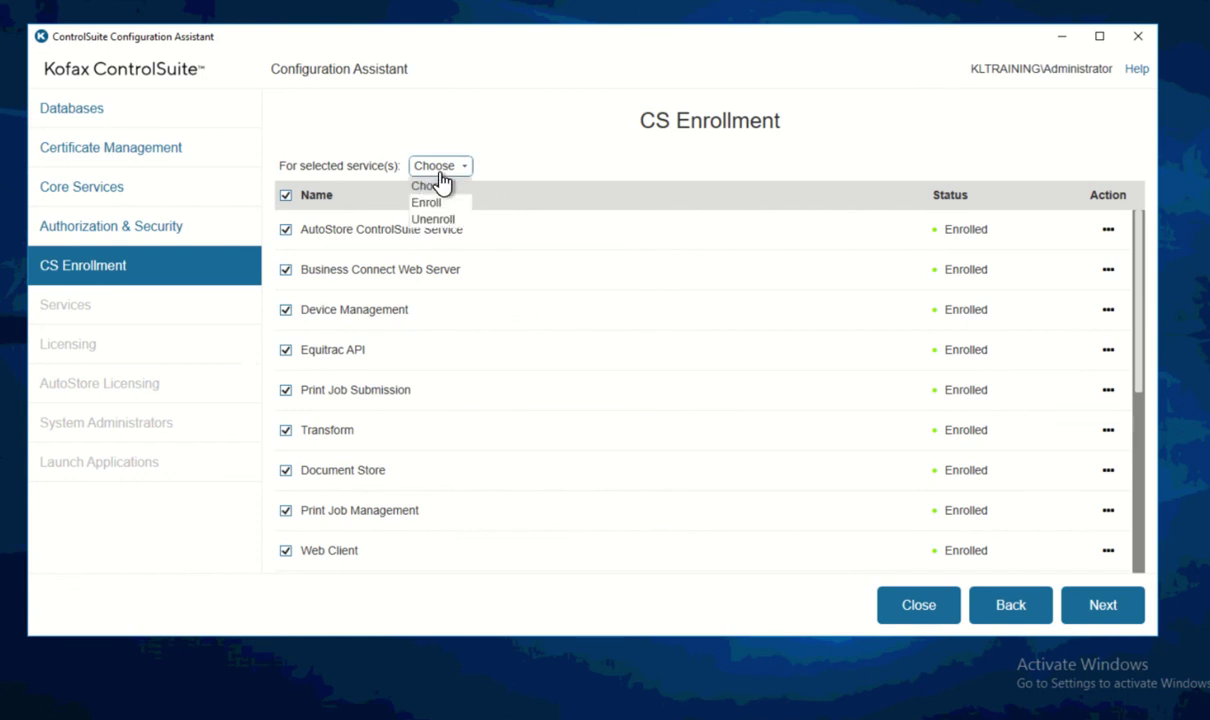
click(454, 218)
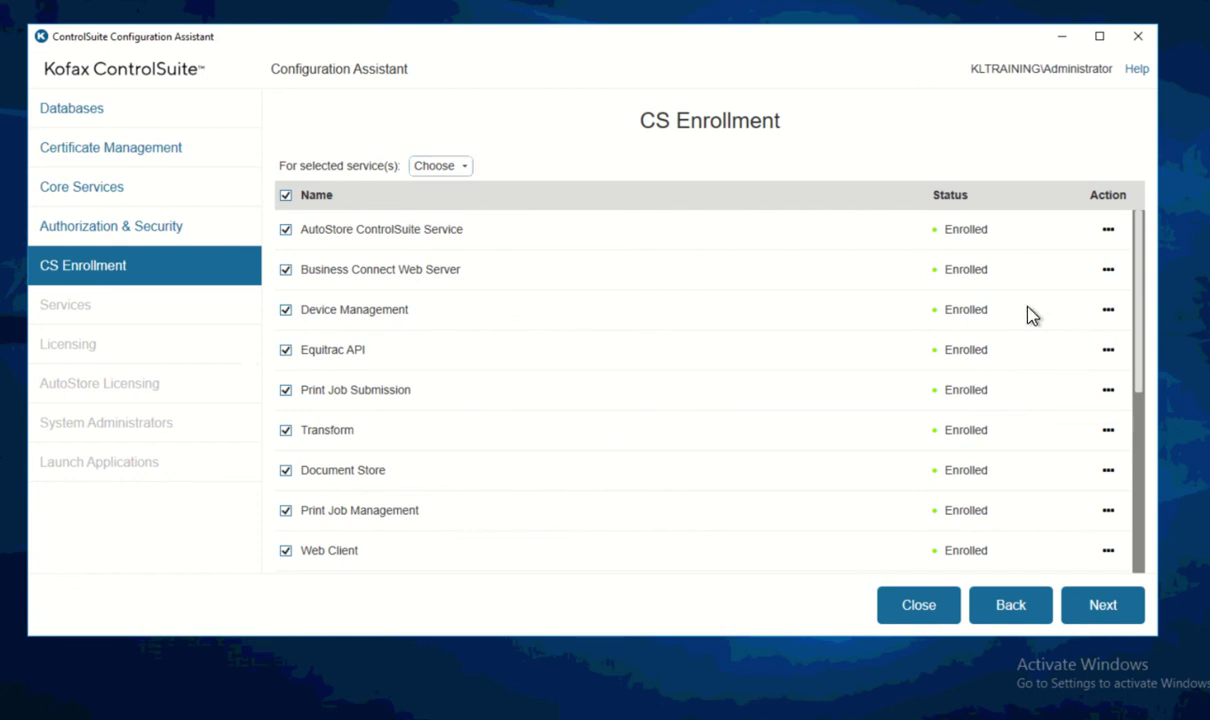
scroll(1037, 540, down, 5)
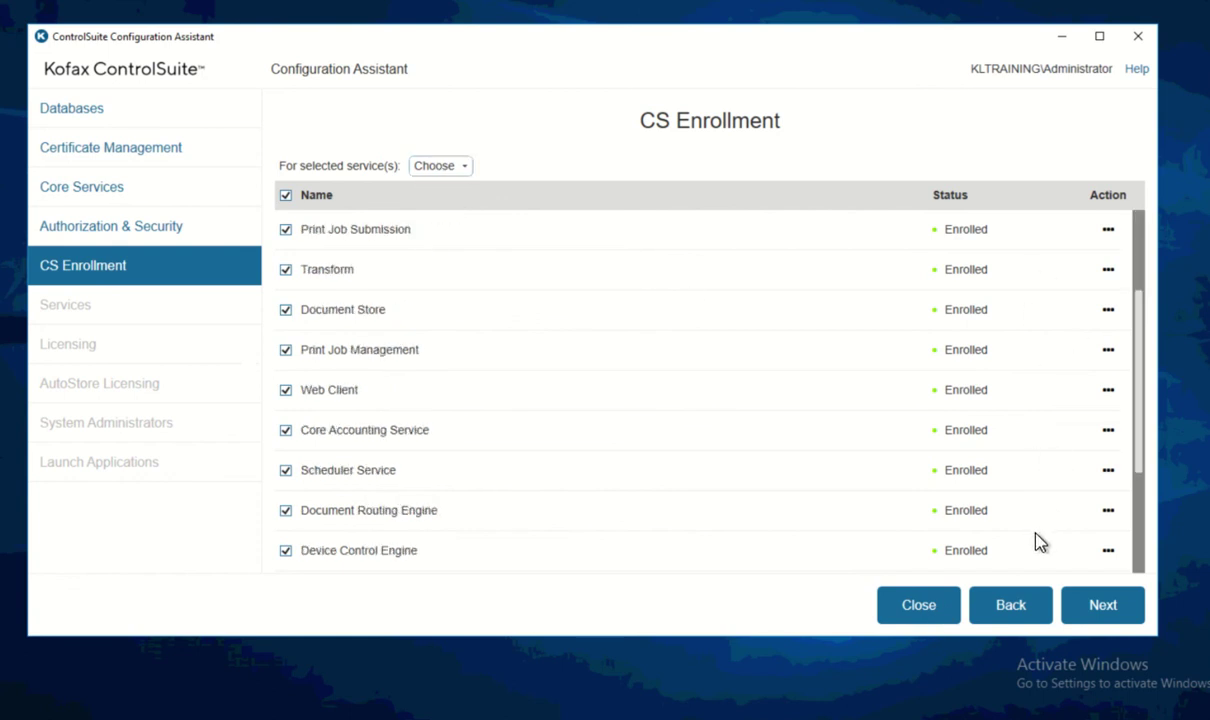
click(1114, 612)
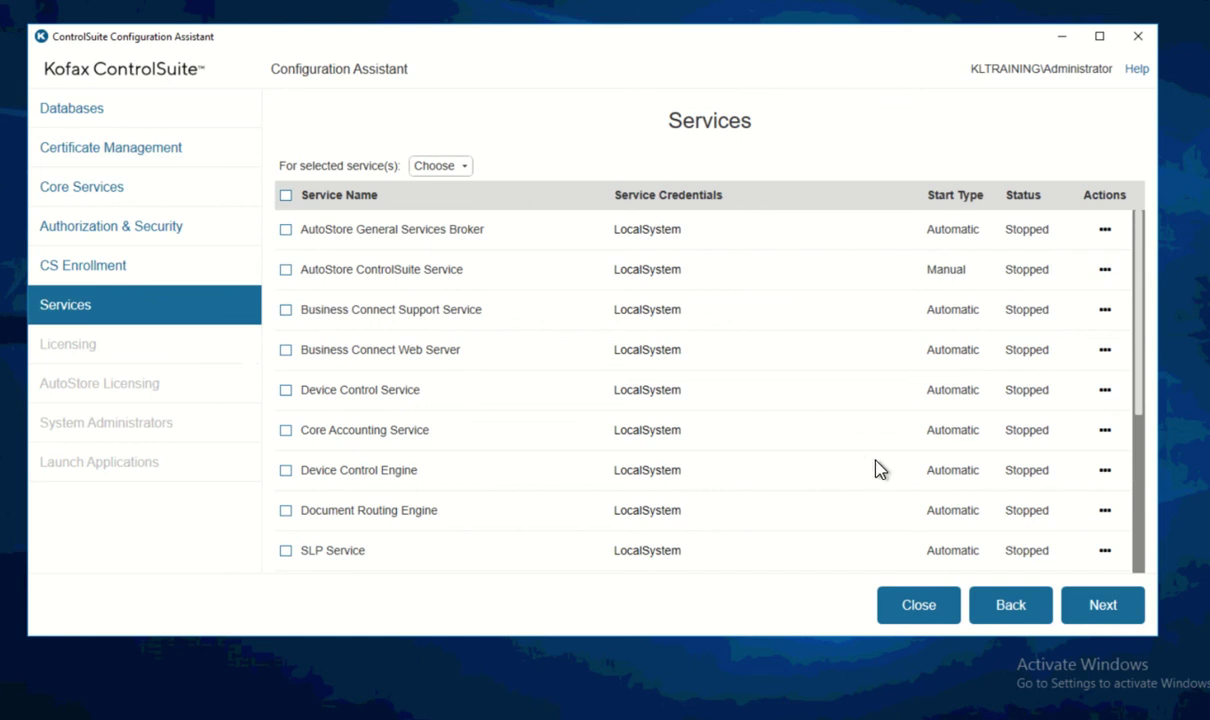
Step: Start all selected services with the Start action and close the Service Start log
scroll(872, 360, down, 2)
scroll(870, 355, down, 5)
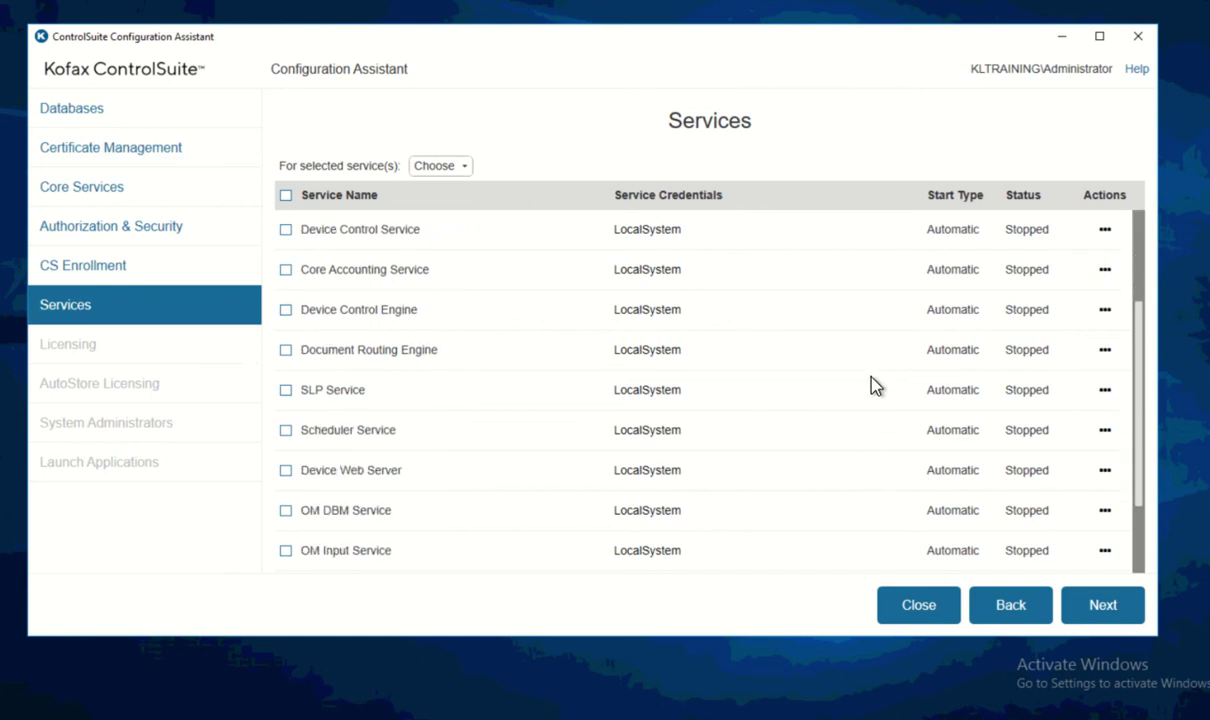
scroll(835, 452, up, 7)
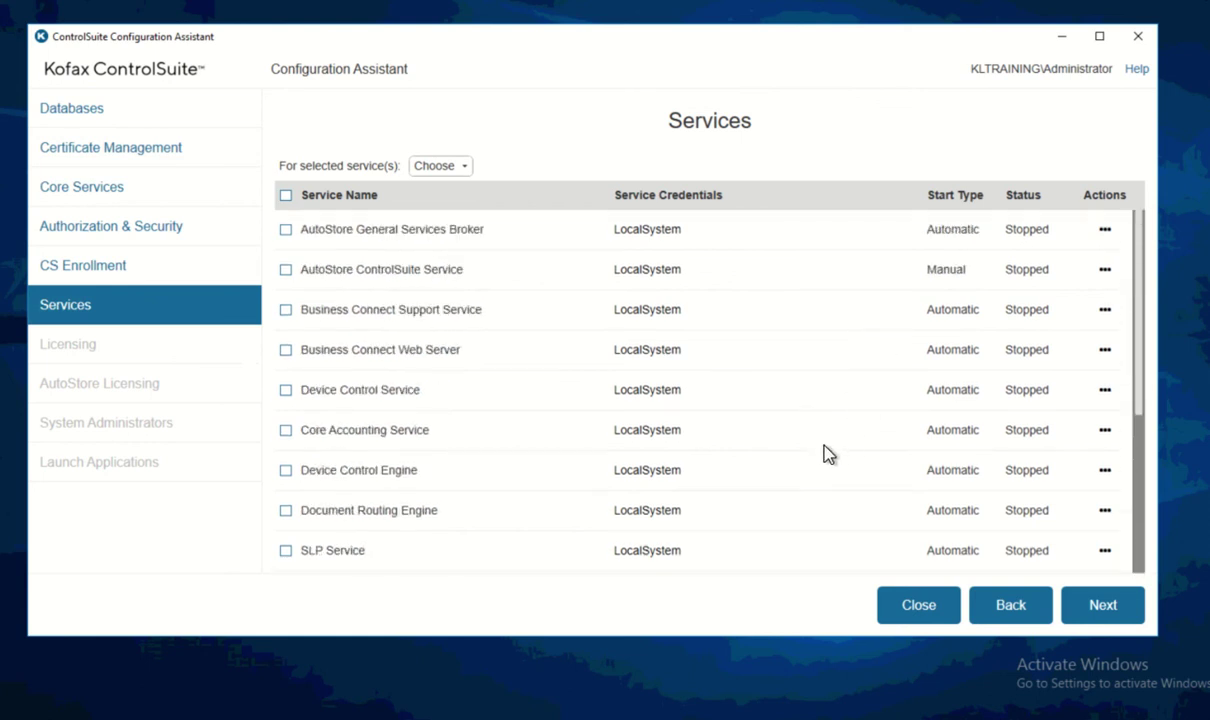
click(285, 195)
click(440, 166)
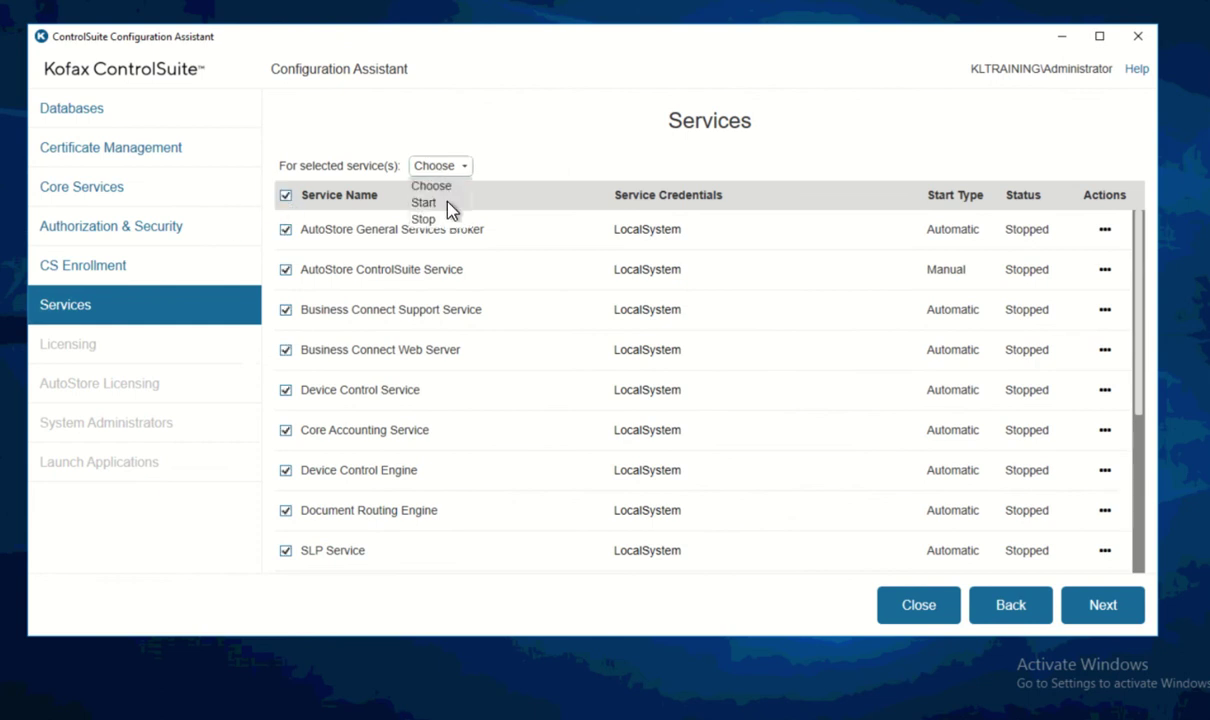
click(447, 203)
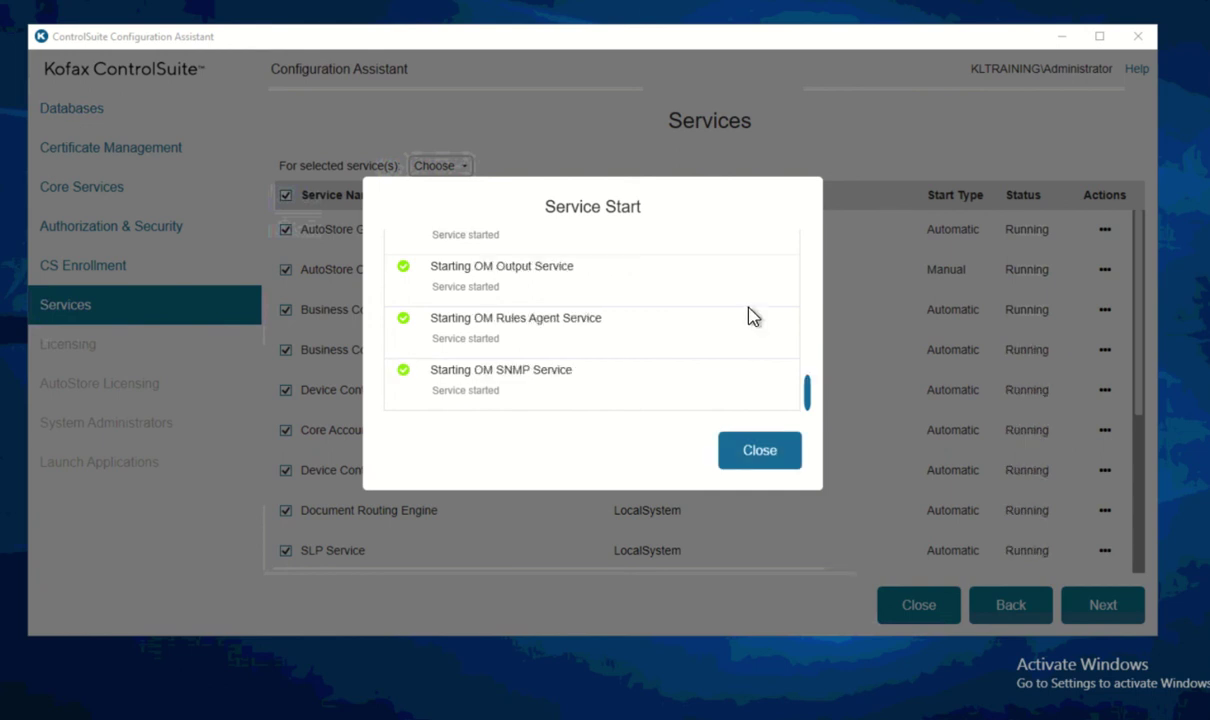
scroll(808, 361, up, 5)
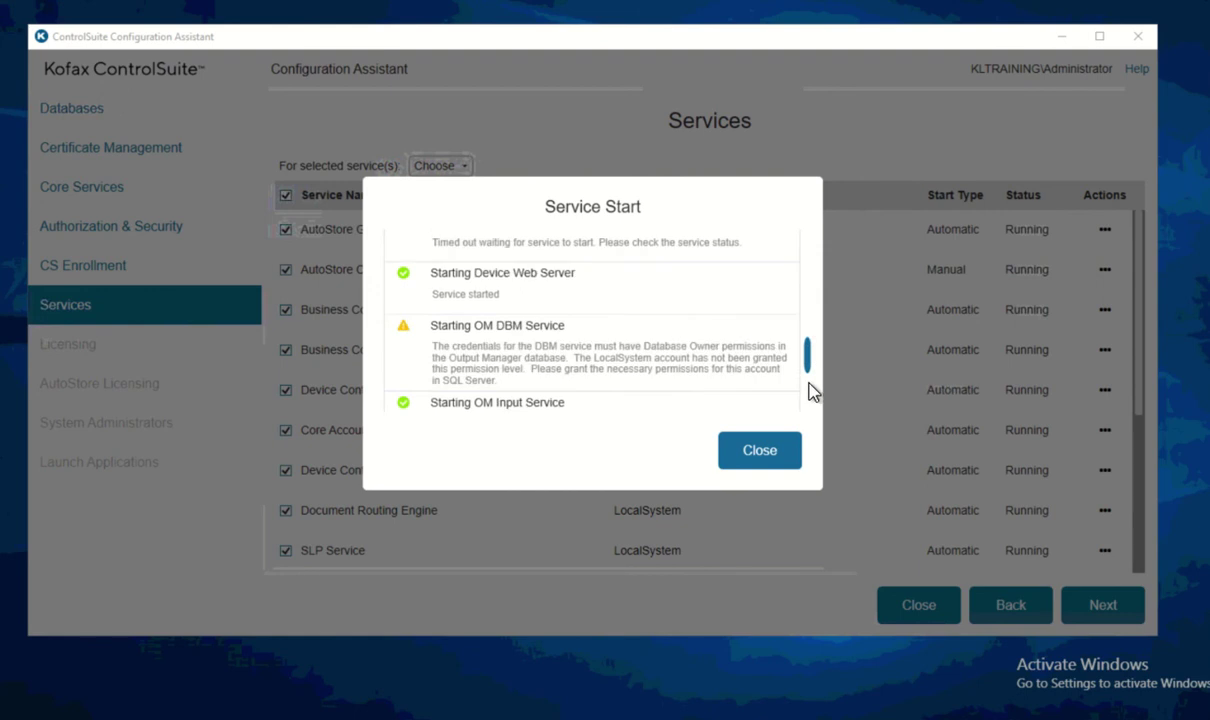
scroll(806, 340, up, 2)
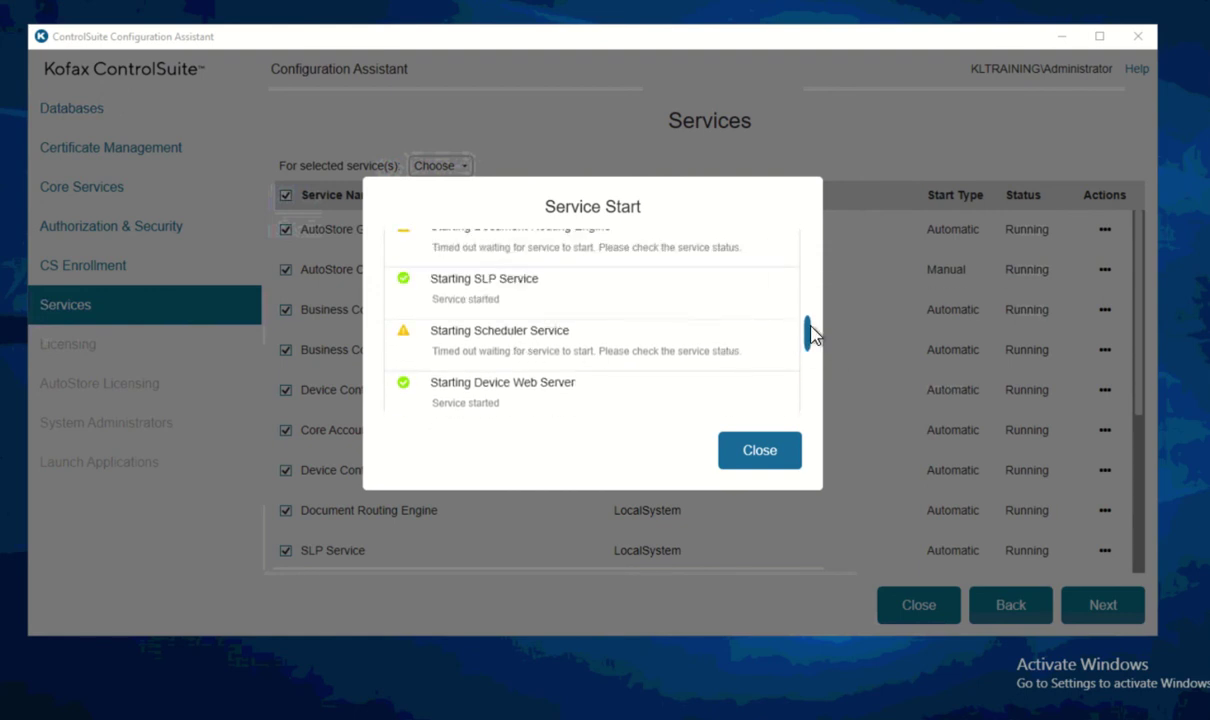
mouse_move(811, 327)
mouse_down()
mouse_move(821, 213)
mouse_move(821, 311)
mouse_up()
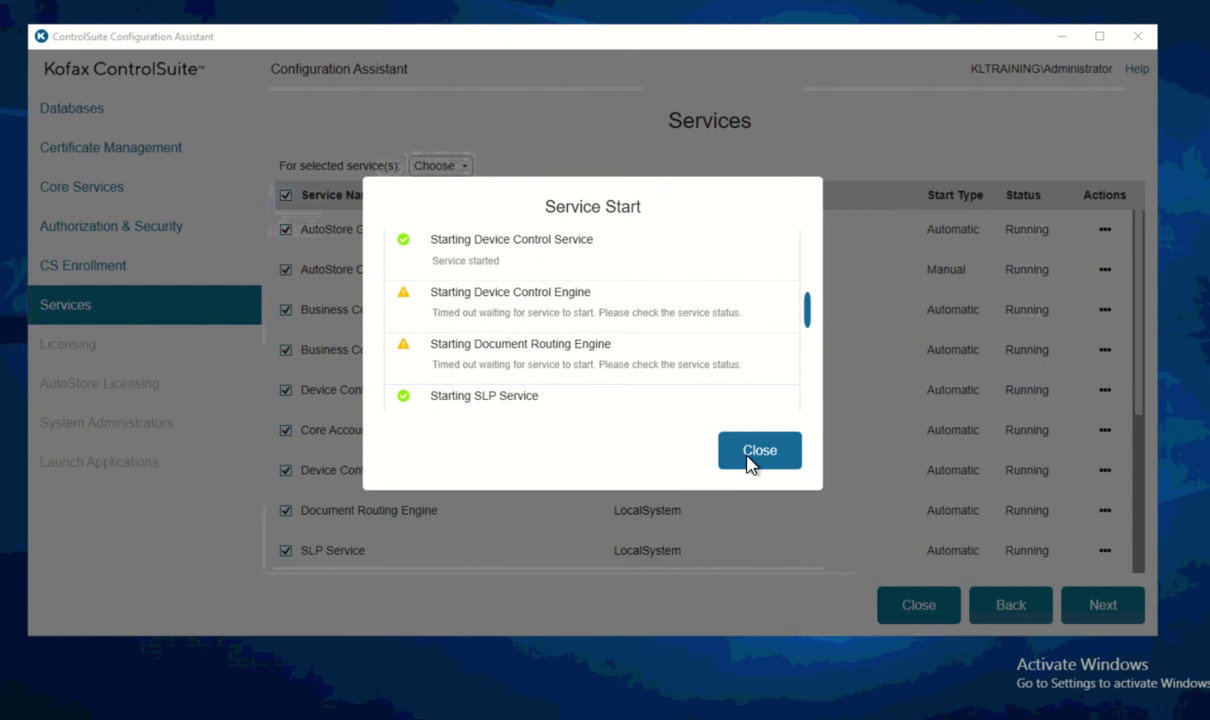
click(757, 452)
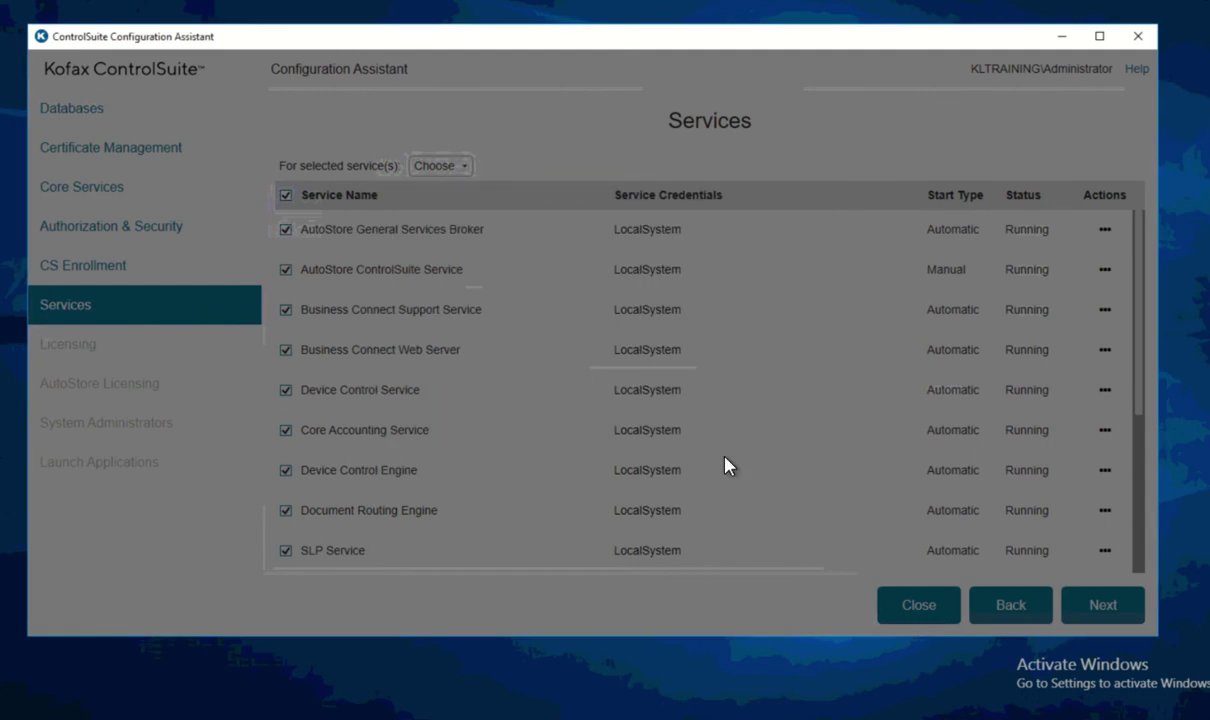
Step: Select only the AutoStore ControlSuite Service and advance to the Licensing page
scroll(570, 470, down, 1)
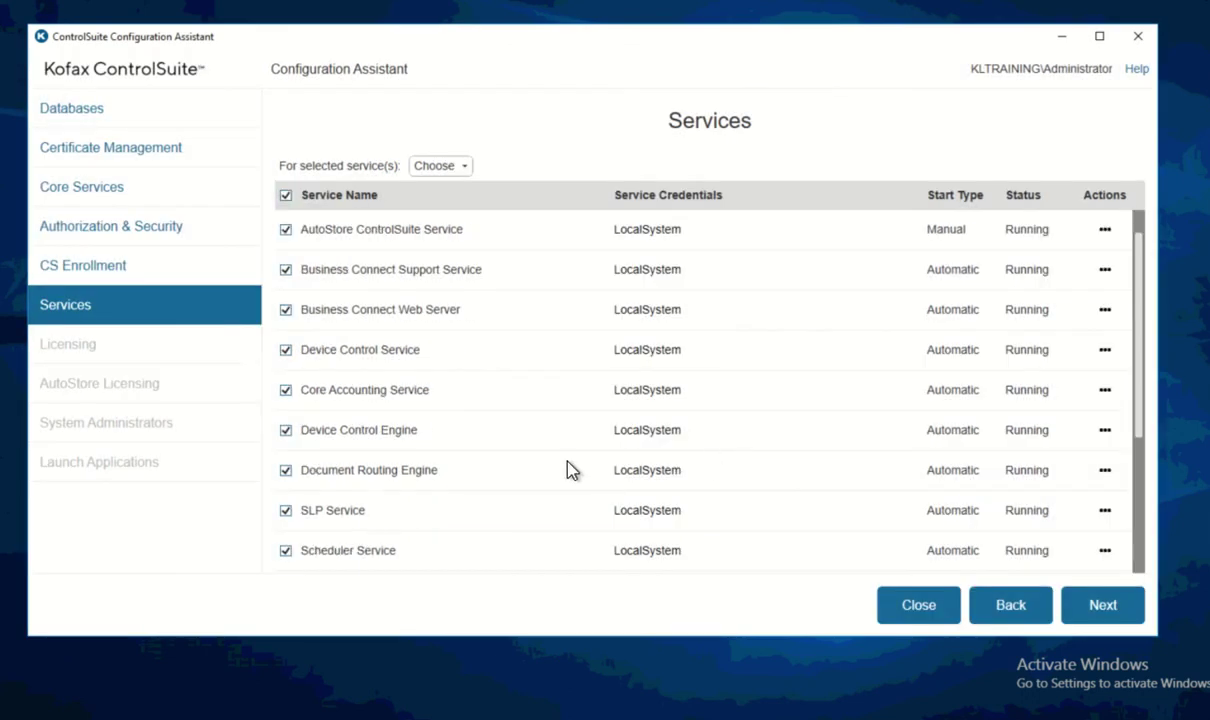
scroll(566, 470, down, 2)
scroll(555, 455, up, 4)
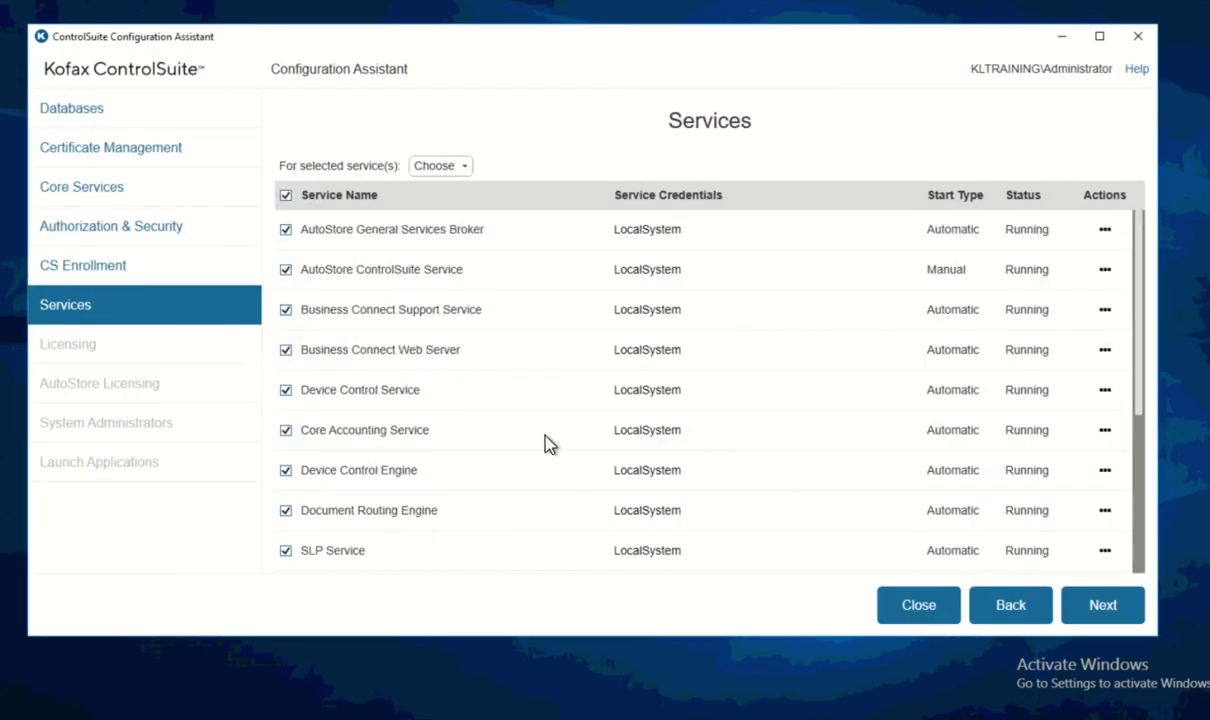
click(285, 196)
click(285, 269)
scroll(408, 420, down, 5)
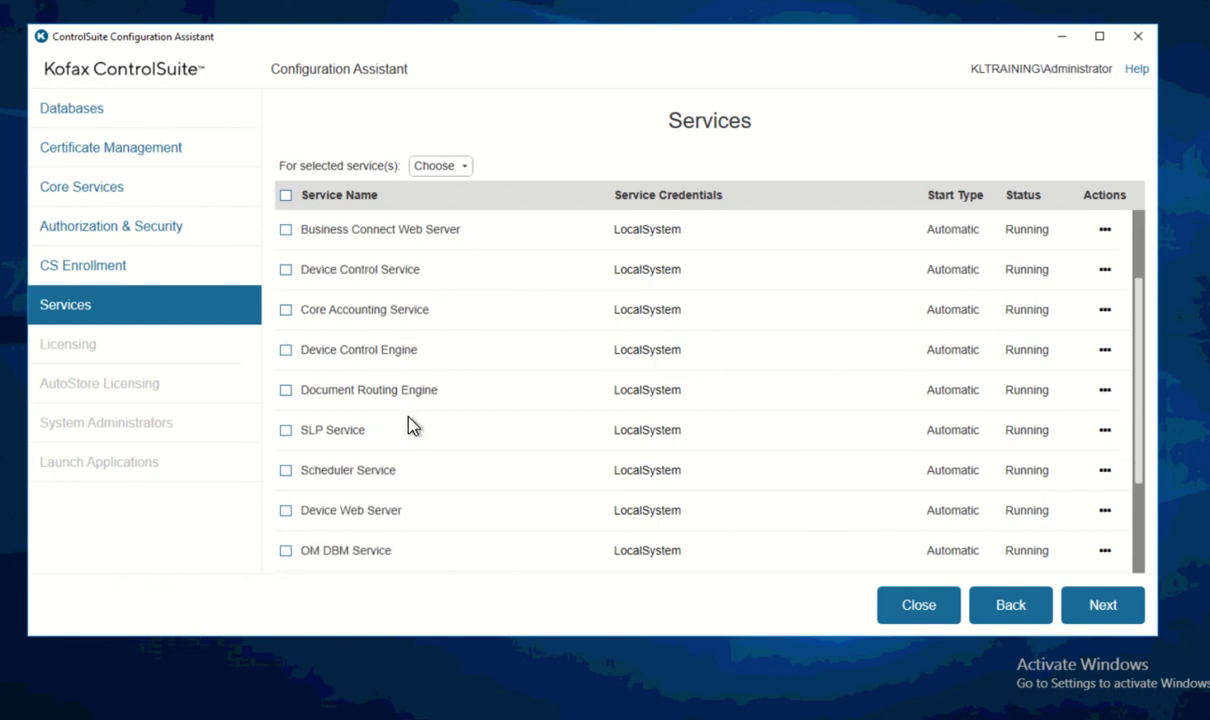
scroll(408, 428, down, 2)
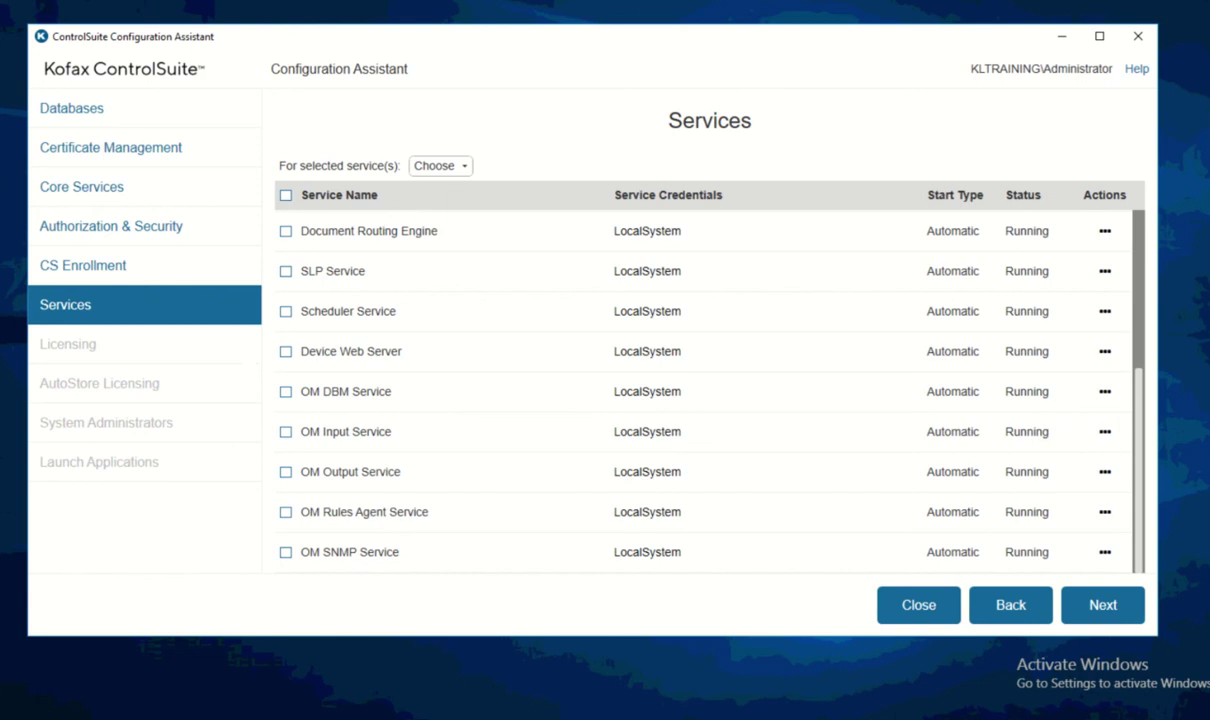
scroll(513, 413, up, 7)
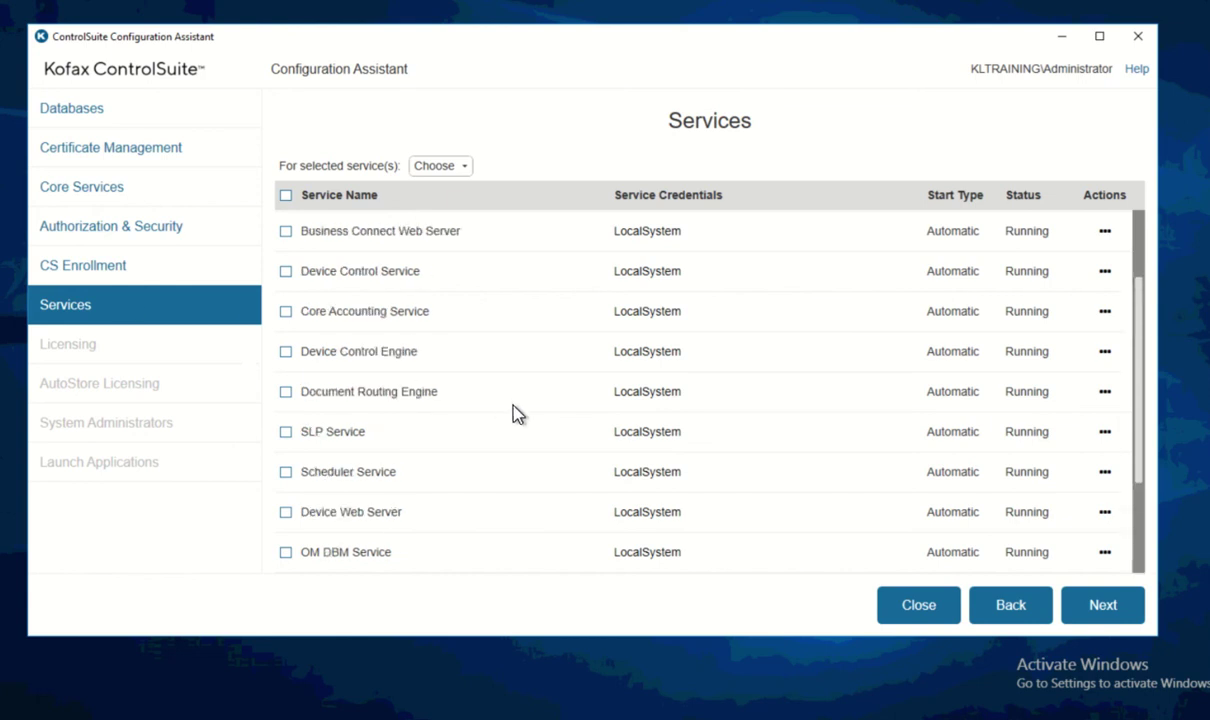
click(1103, 605)
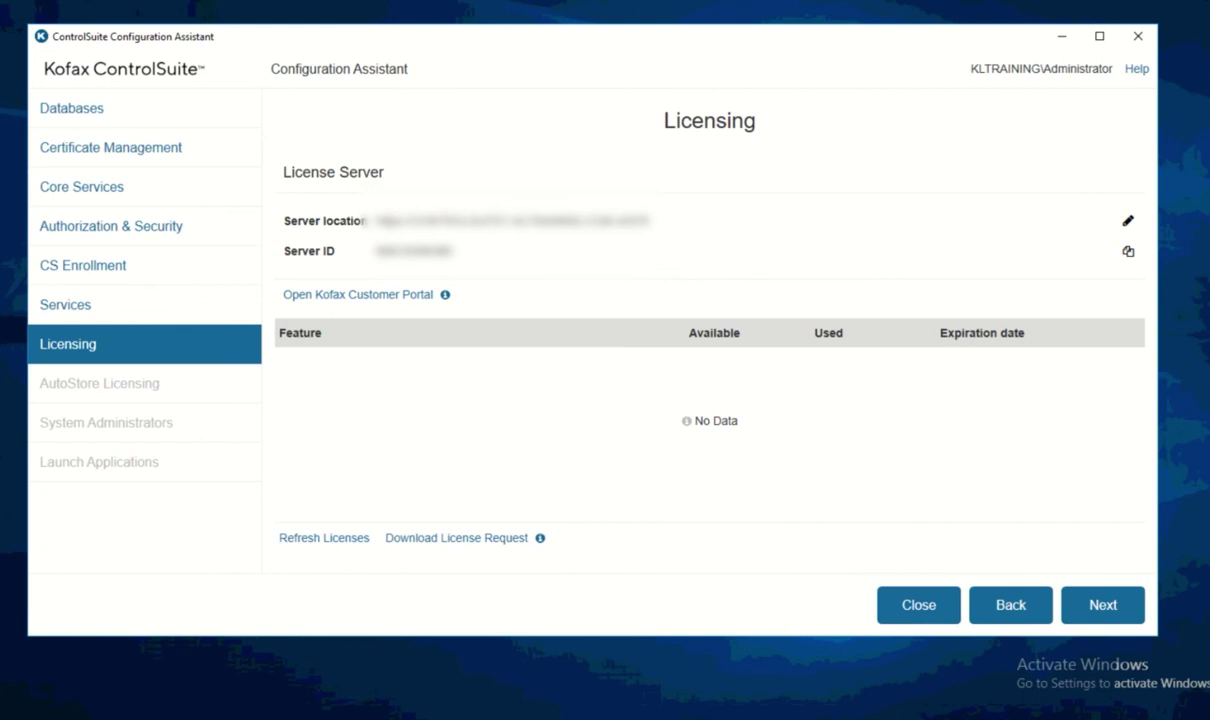
Step: Paste the Kofax code registration address into Firefox and load the page
click(394, 45)
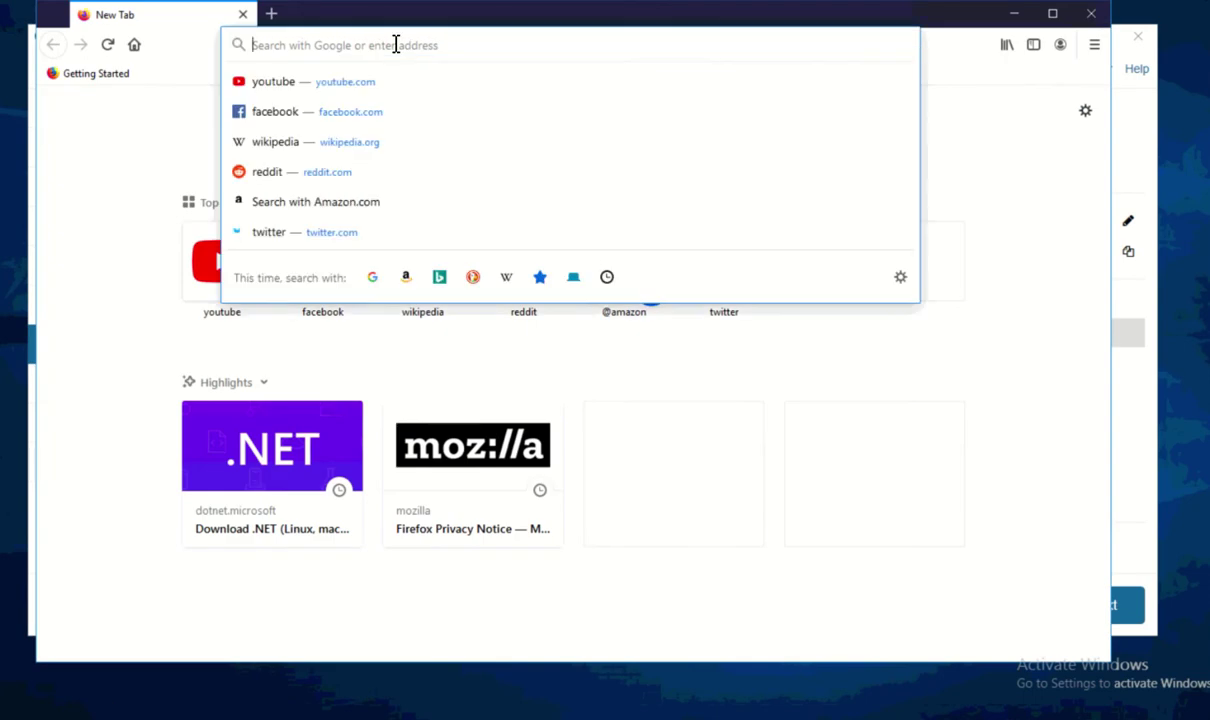
text(https://register.kofax.com/CodeRegistration)
key(Return)
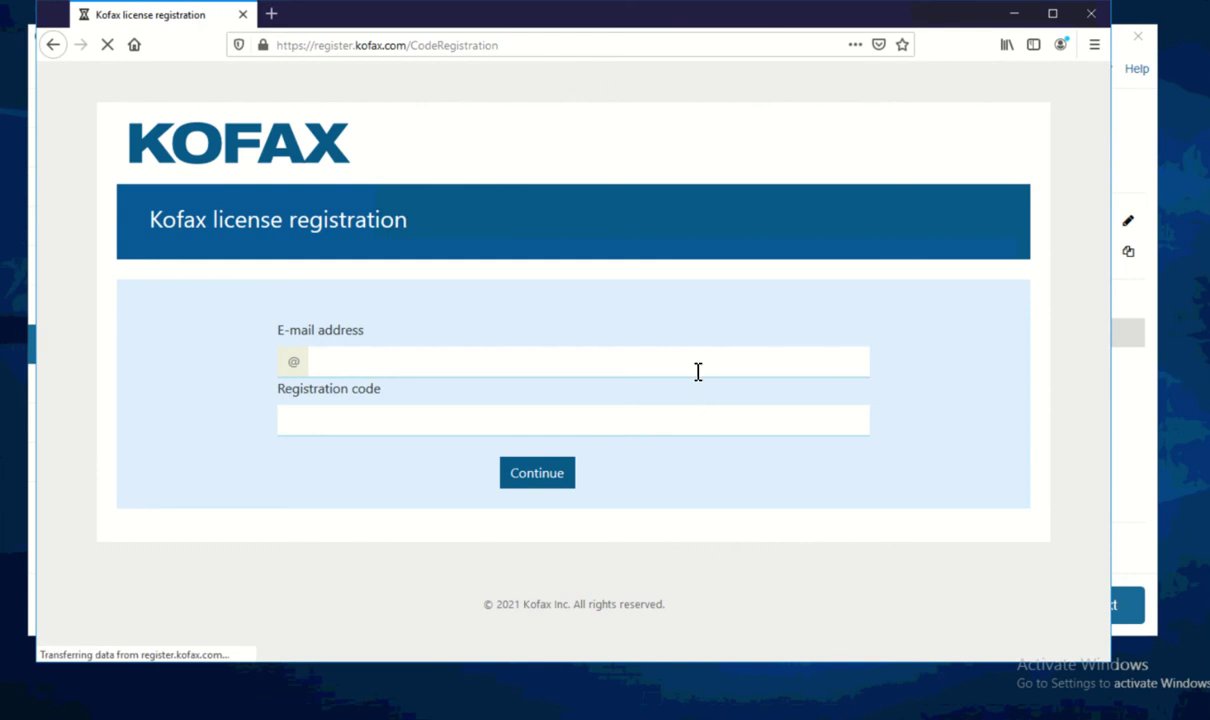
Step: Focus the Registration code field, then minimize Firefox to bring Licensing back
click(649, 420)
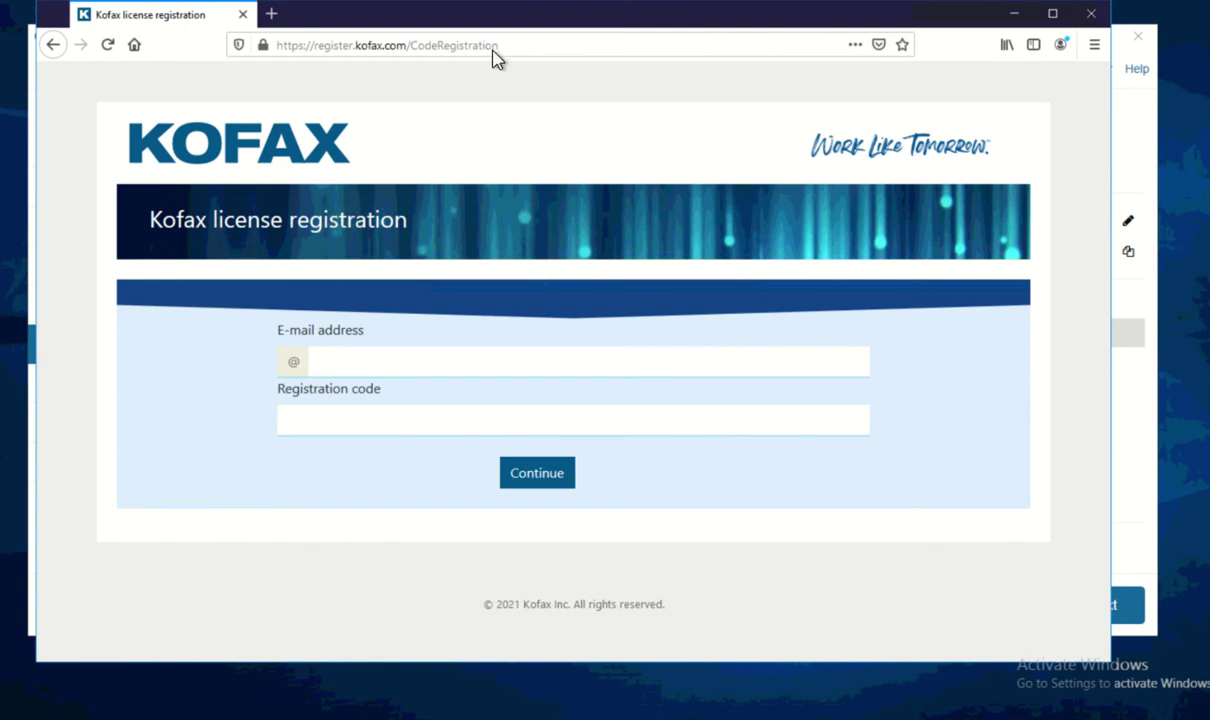
drag(910, 25, 911, 39)
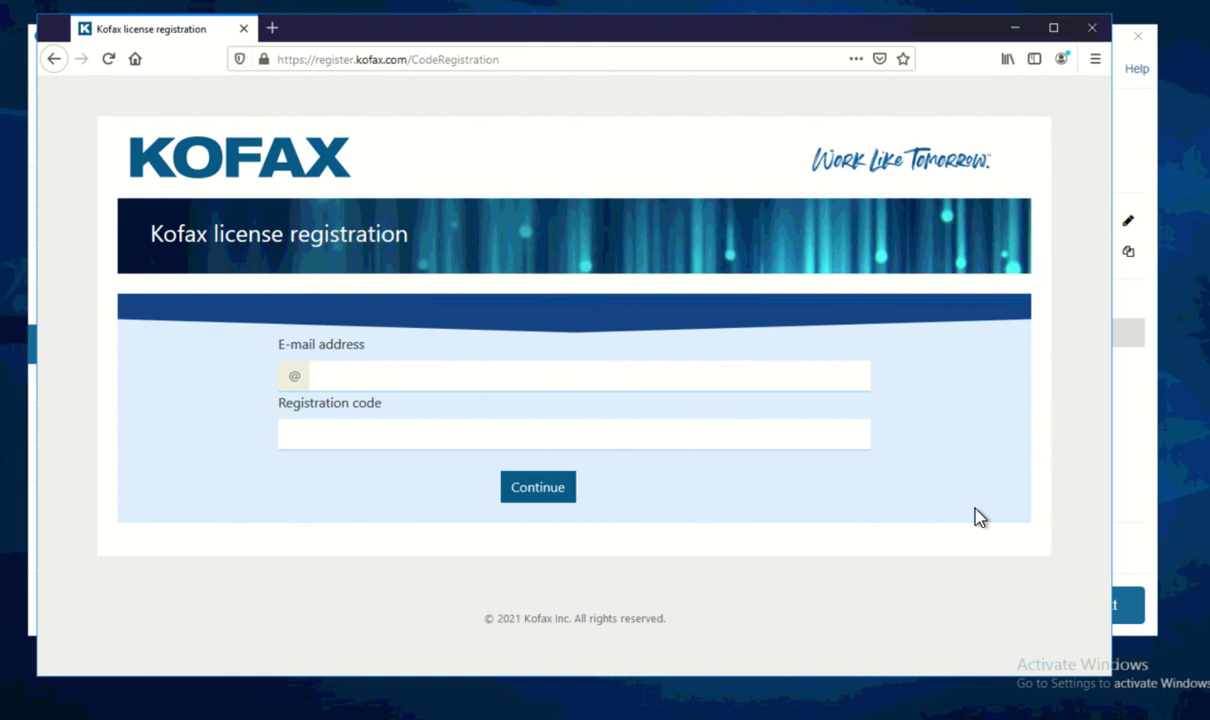
click(1015, 28)
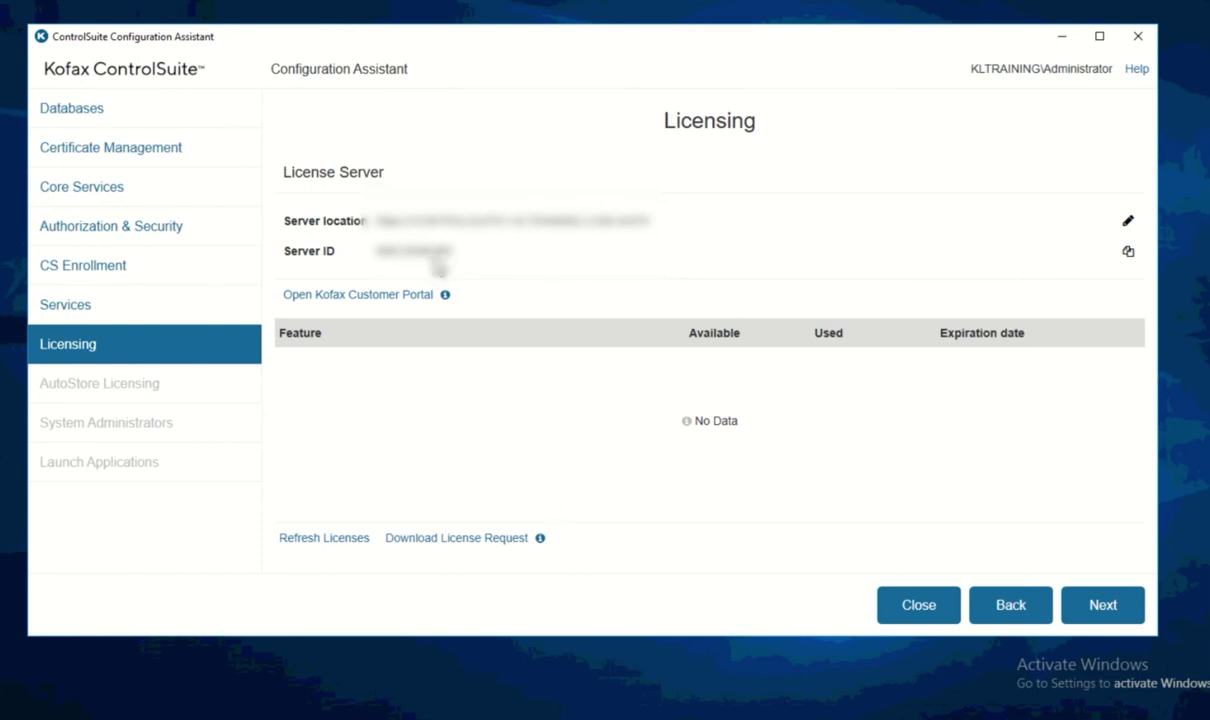
click(1128, 254)
Step: Open the Kofax Customer Portal serial registration page, then minimize Firefox to return to Licensing
click(398, 296)
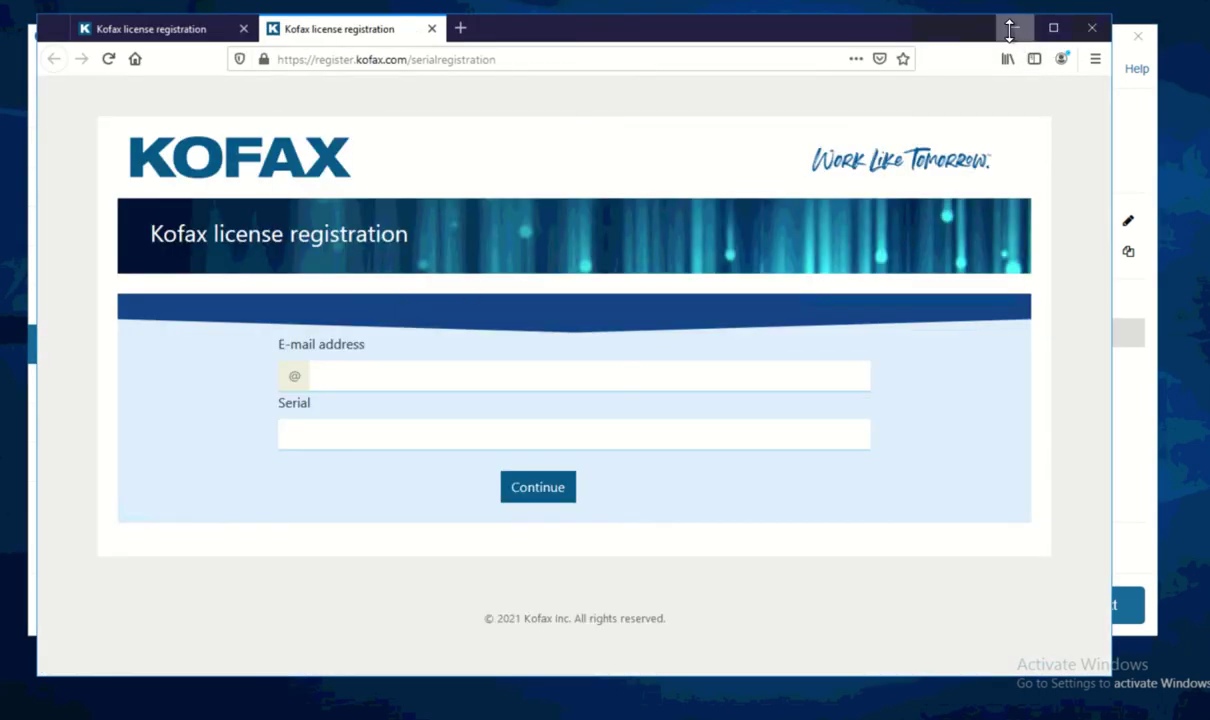
click(1015, 28)
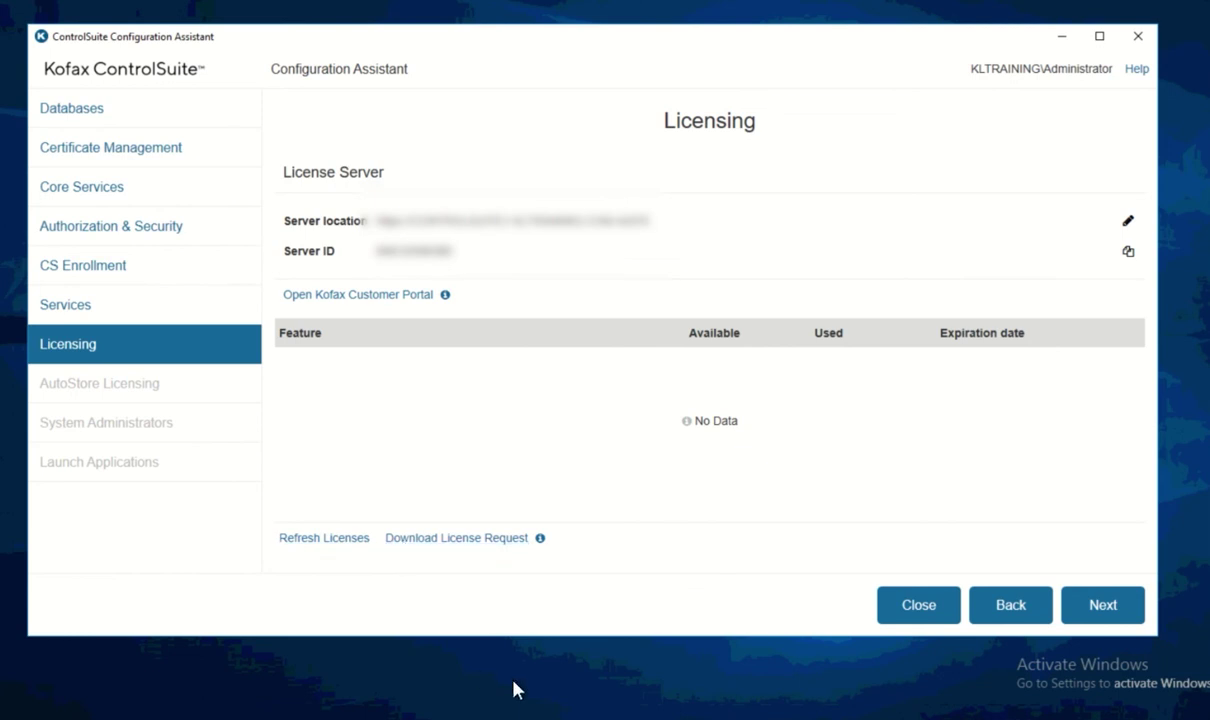
Step: Refresh licences using Update license online and close the progress dialog when finished
click(336, 540)
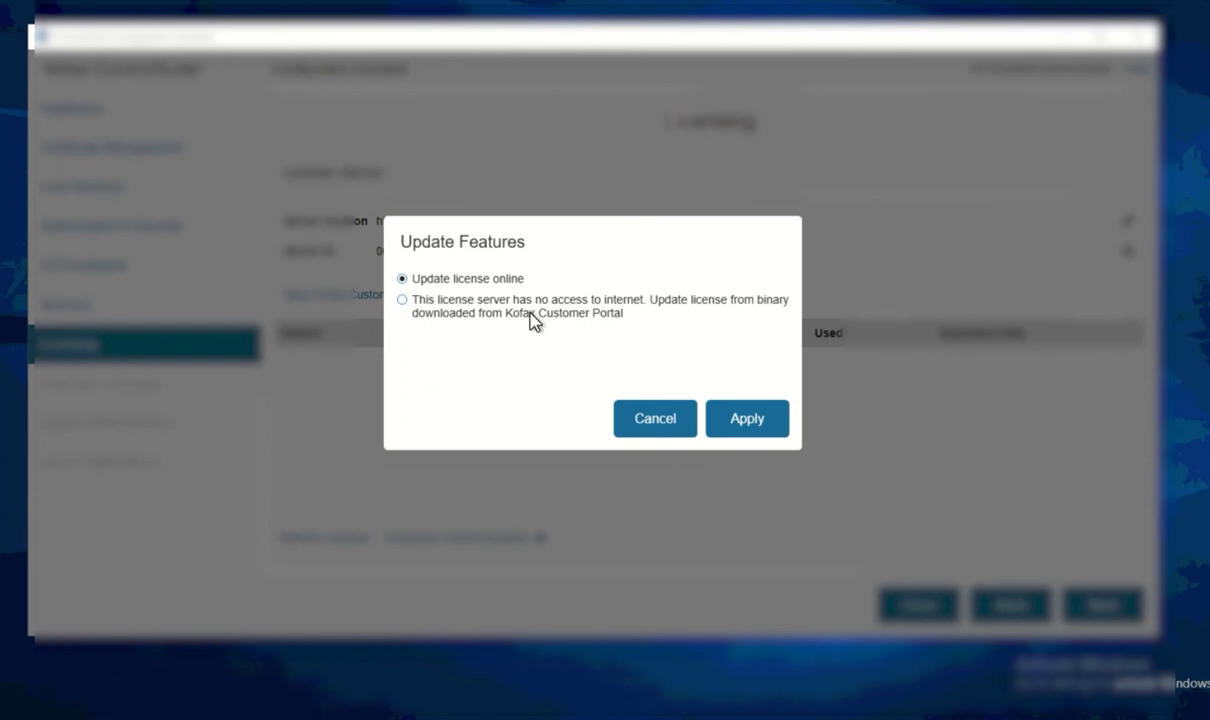
click(447, 310)
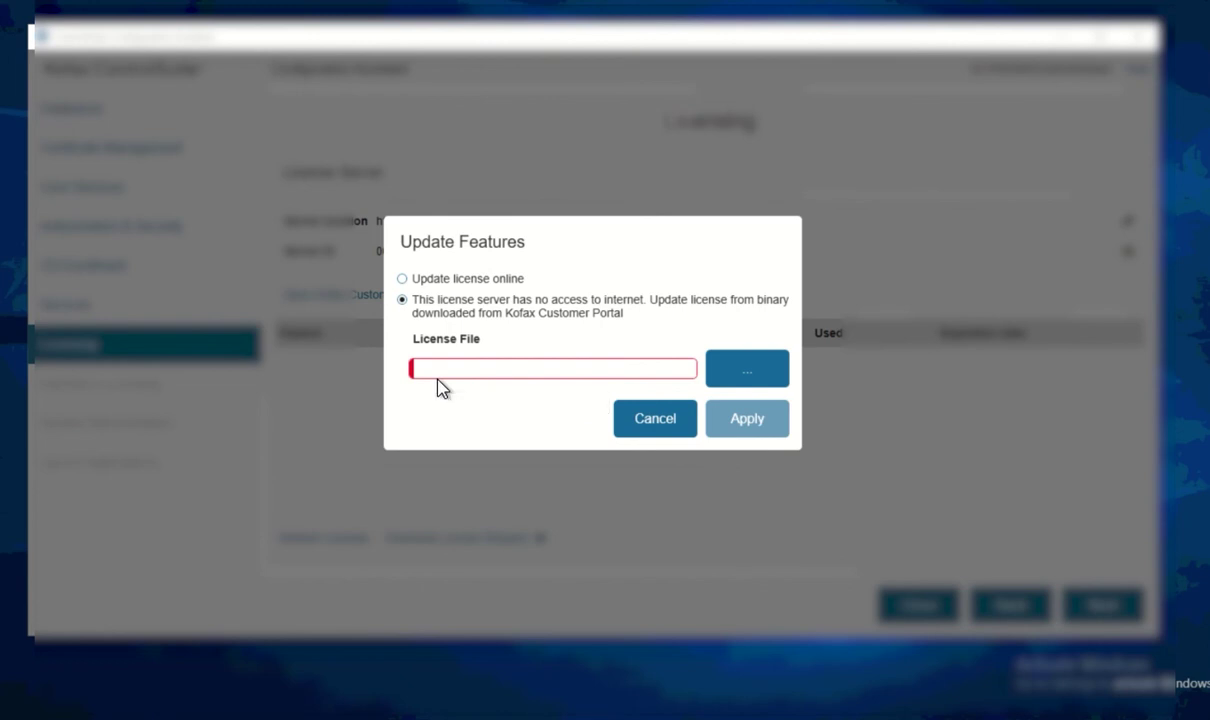
click(478, 281)
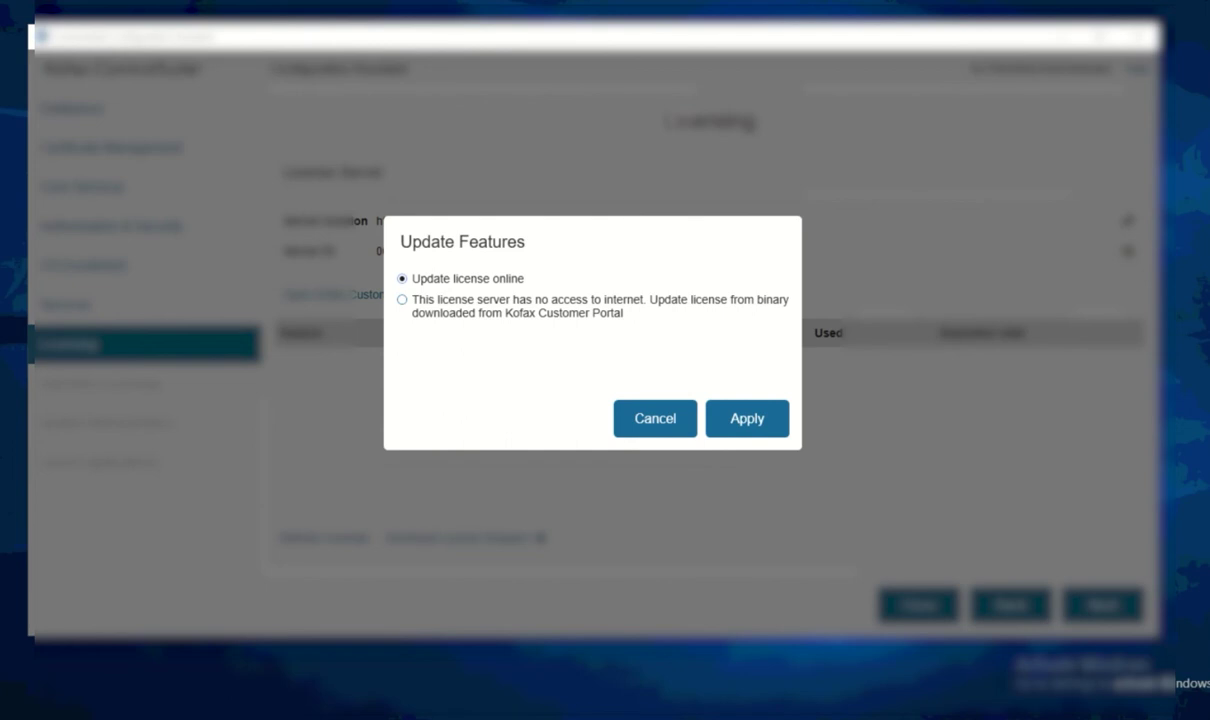
key(Return)
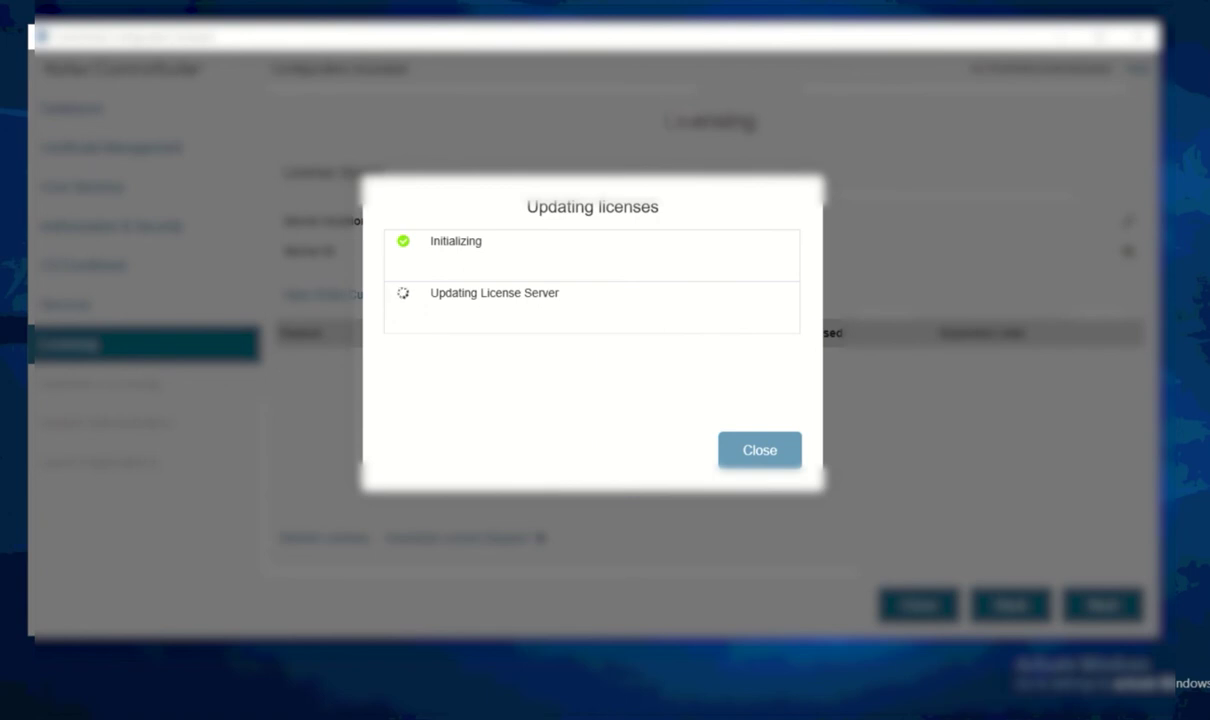
click(750, 452)
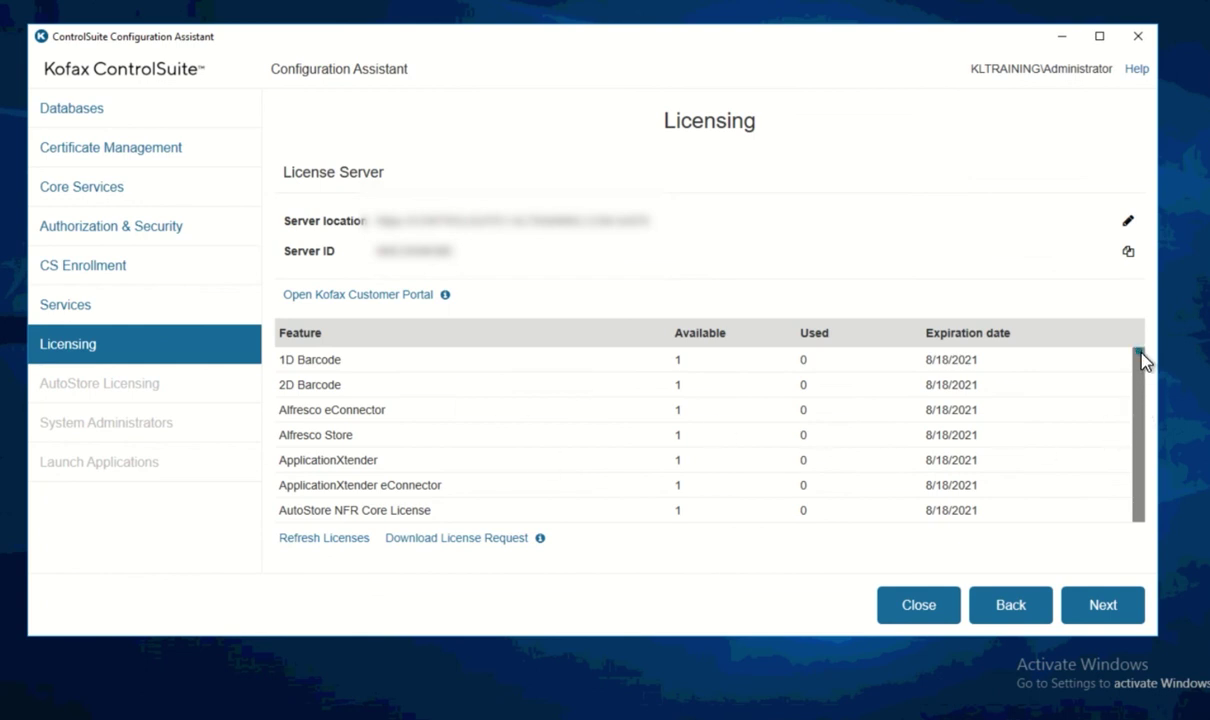
Step: Scroll through the licensed features expiring 8/18/2021, then advance to AutoStore Licensing
drag(1143, 360, 1108, 541)
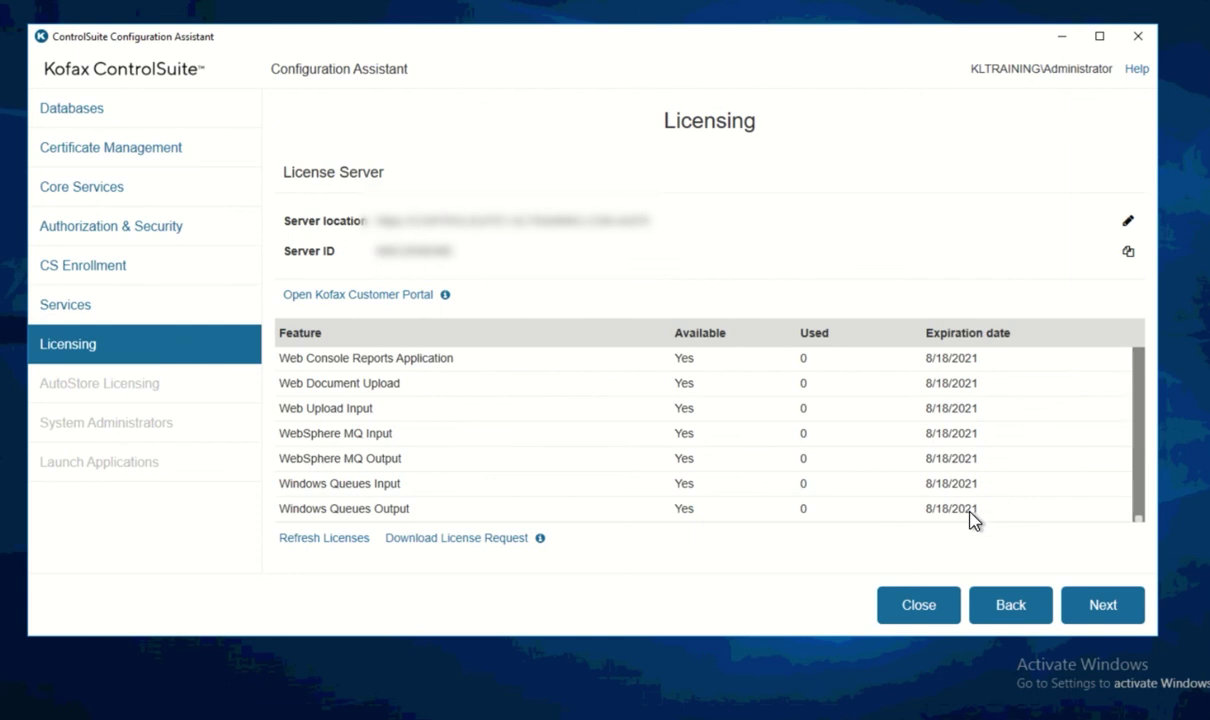
click(1104, 606)
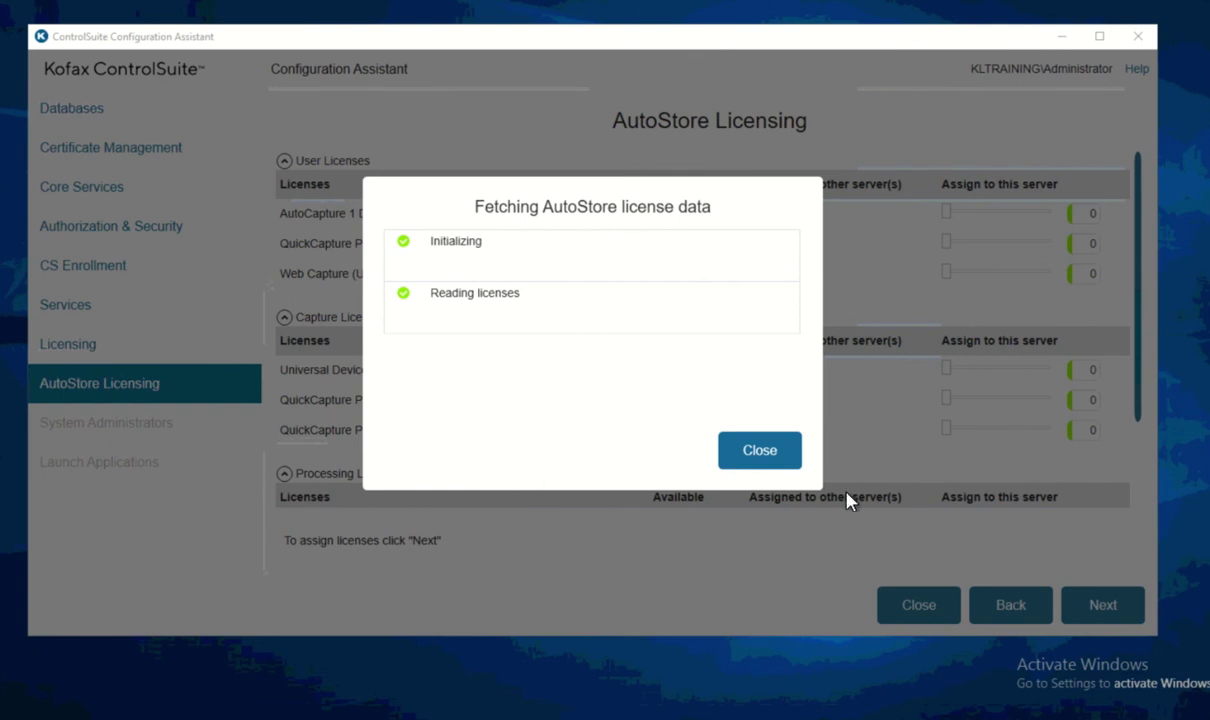
Step: Assign all 100 AutoCapture Desktop User, 5 QuickCapture Basic, 100 Web Capture, 100 Universal Device, 5 SnapIt licences
click(750, 448)
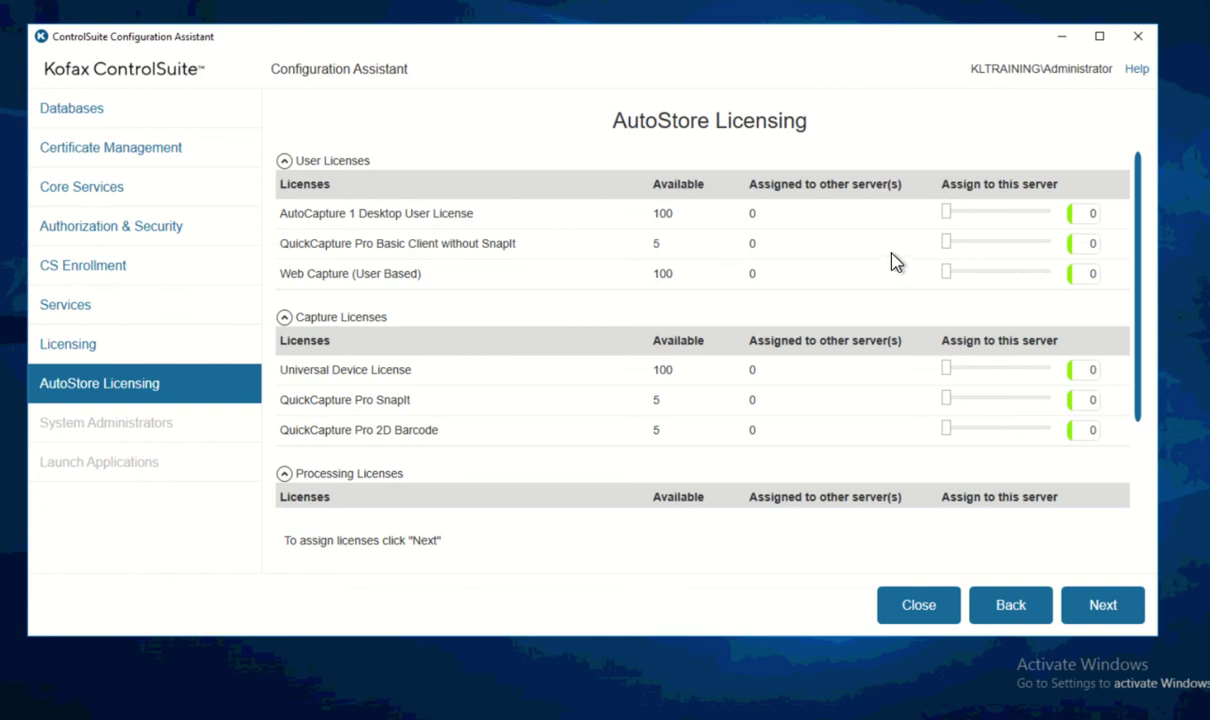
drag(946, 212, 1080, 243)
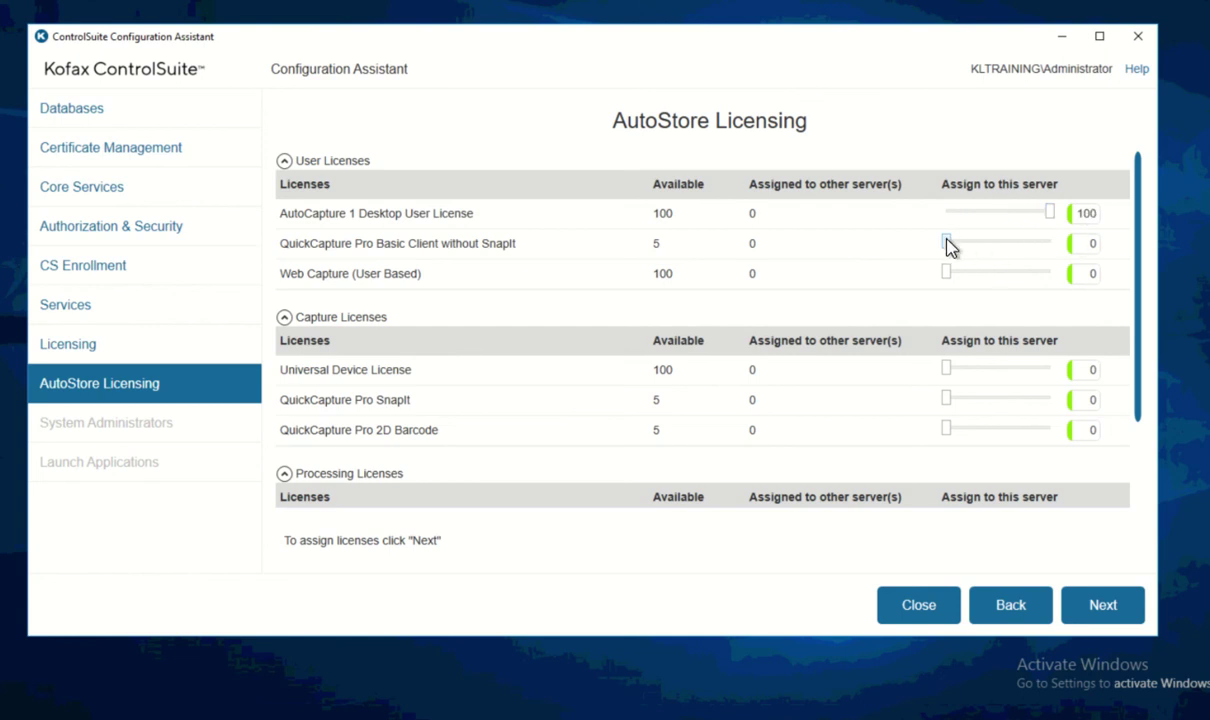
drag(948, 247, 1078, 246)
drag(946, 273, 1072, 275)
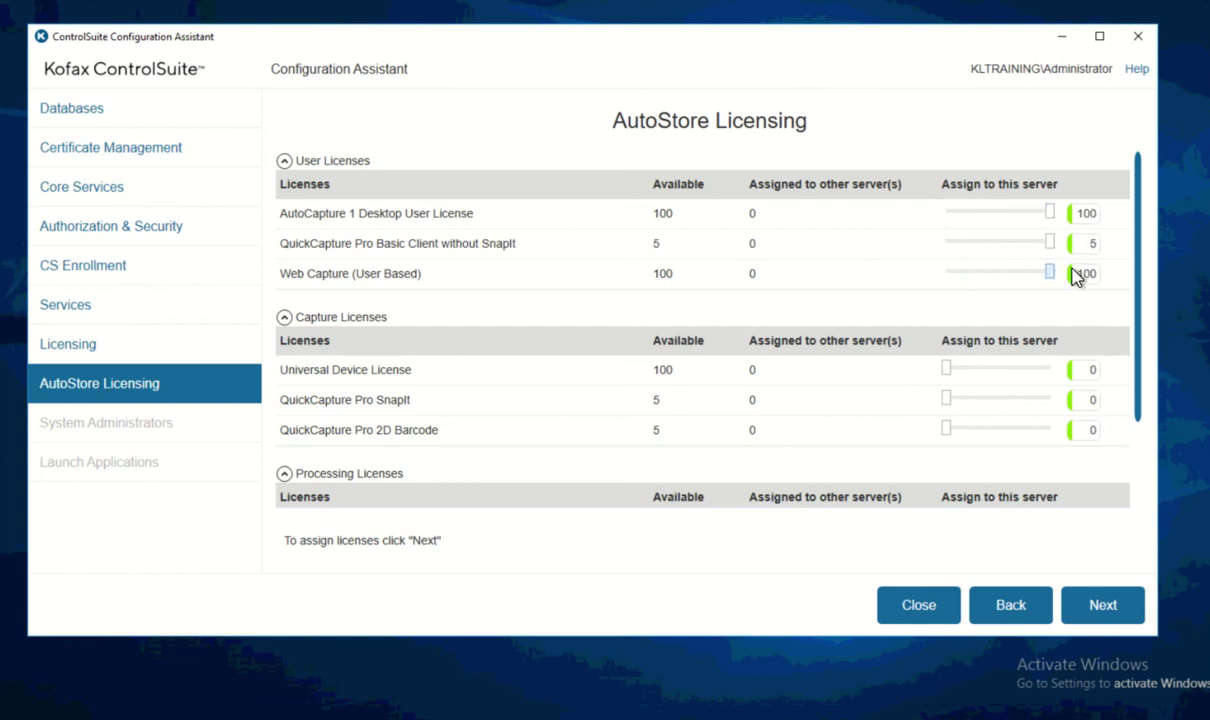
drag(946, 368, 1060, 370)
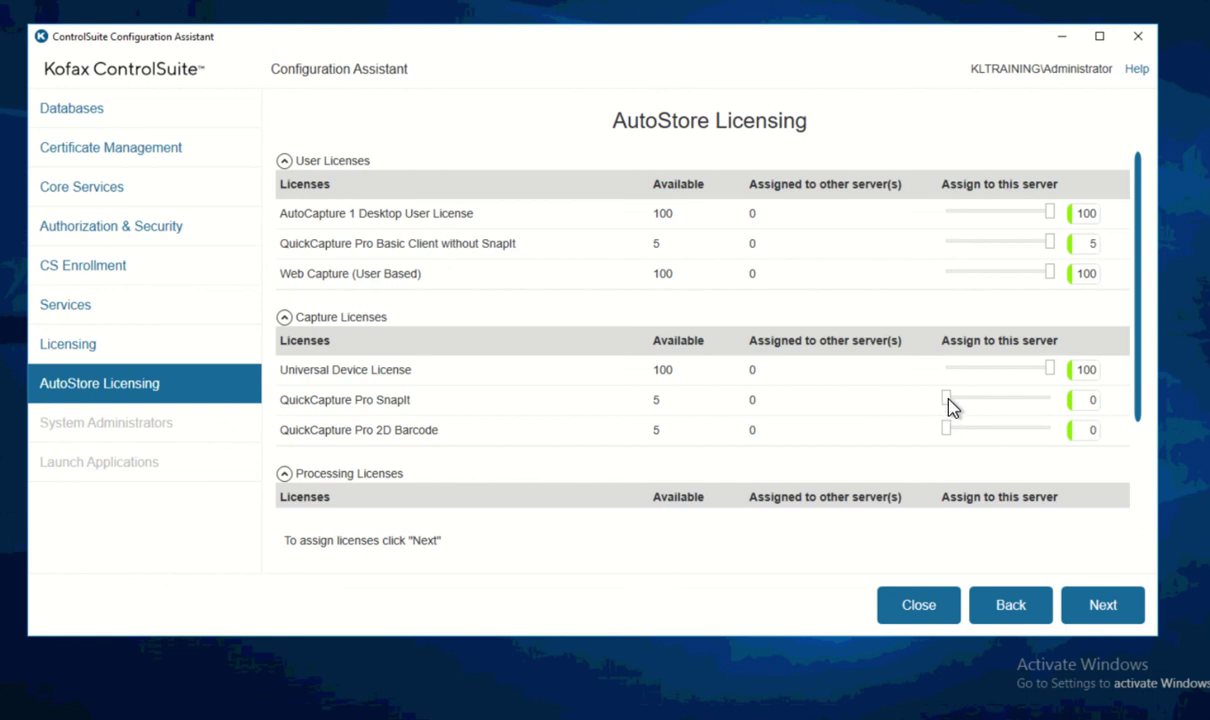
drag(946, 399, 1100, 410)
Step: Assign the 3 OCR engine licences and 1 Universal File Import, then apply the assignments
drag(969, 437, 1054, 414)
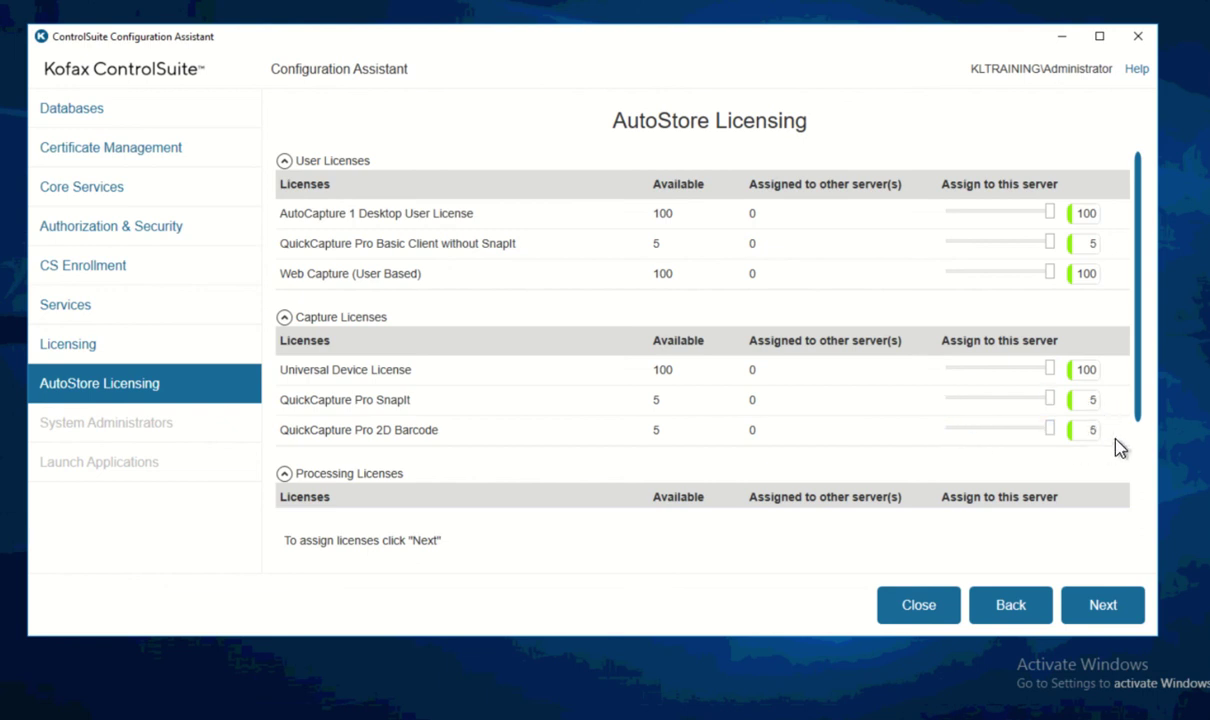
scroll(1140, 430, down, 2)
scroll(1145, 455, down, 1)
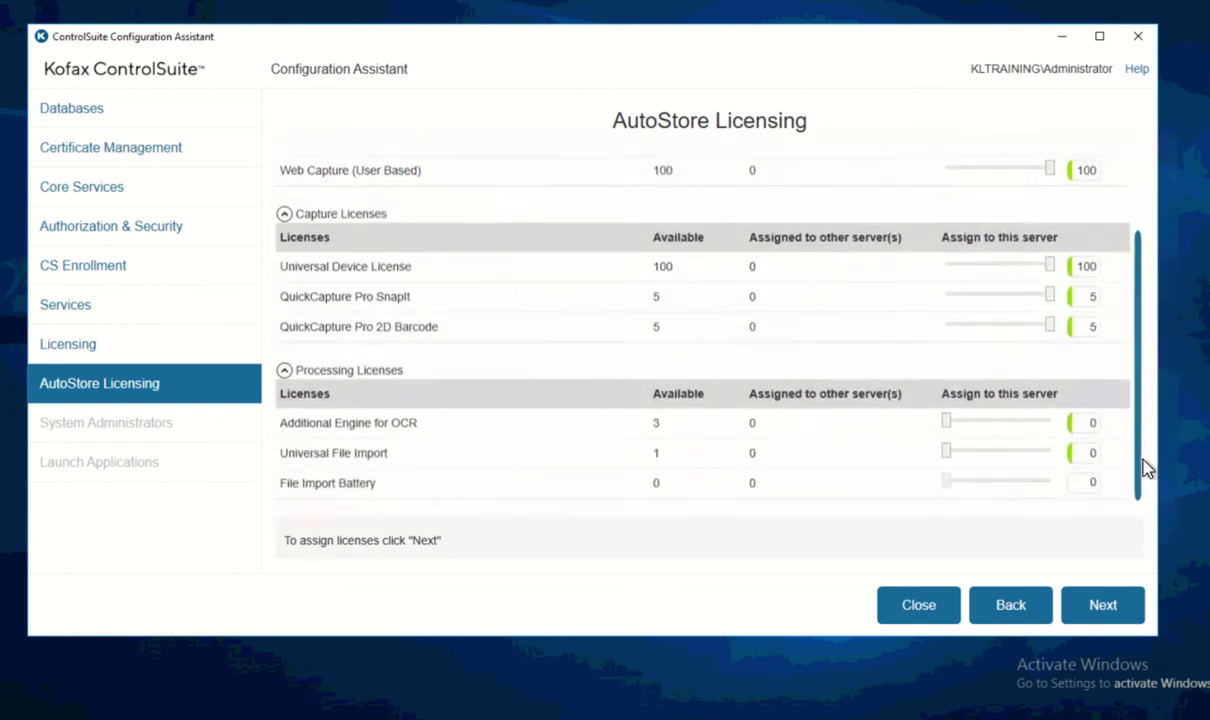
drag(948, 411, 1080, 418)
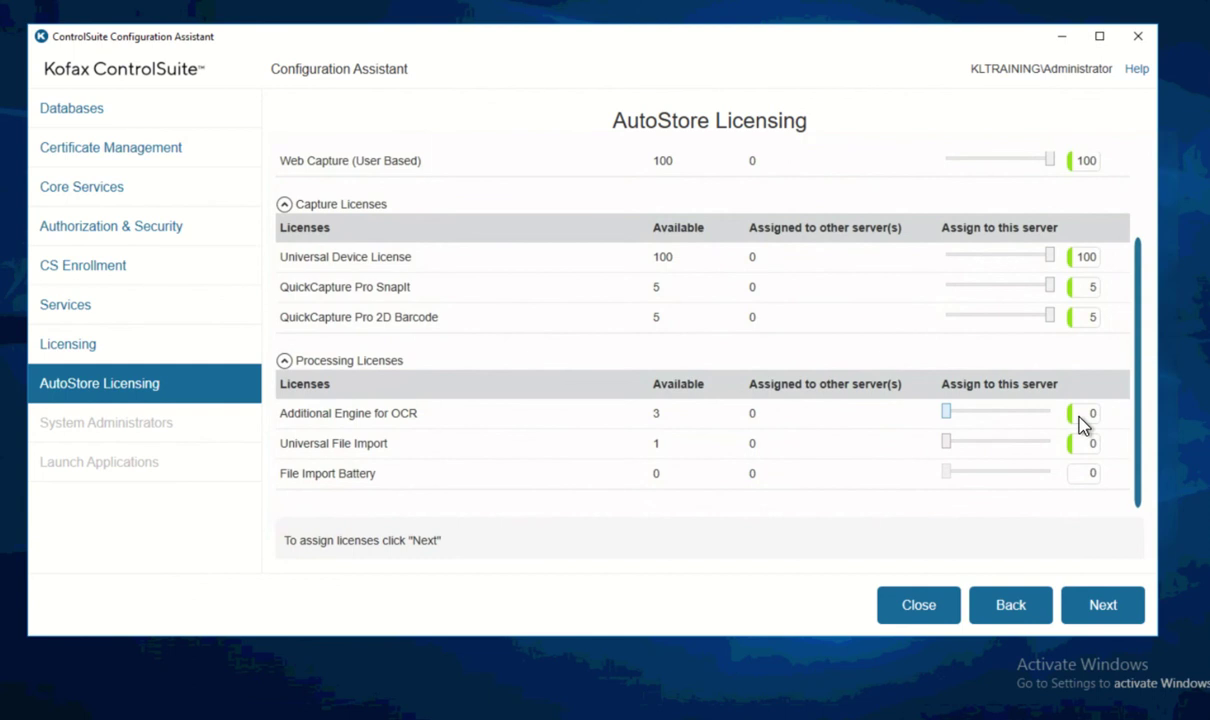
drag(945, 441, 1105, 453)
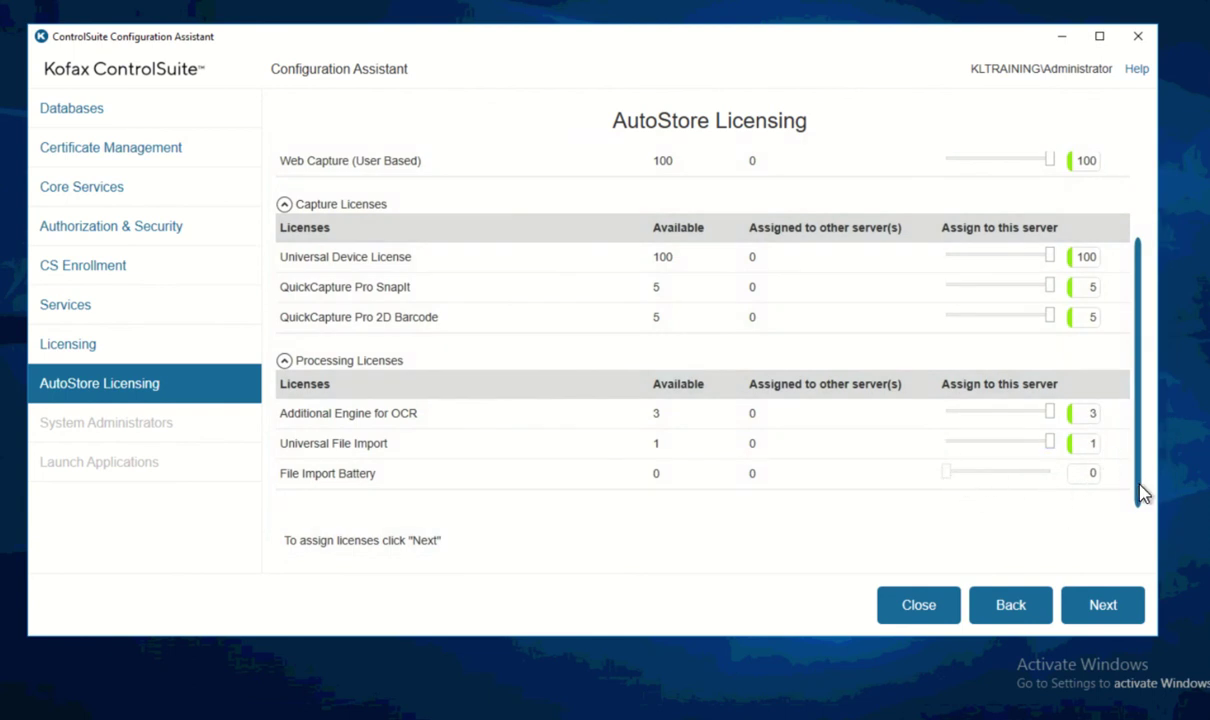
drag(1143, 492, 1128, 318)
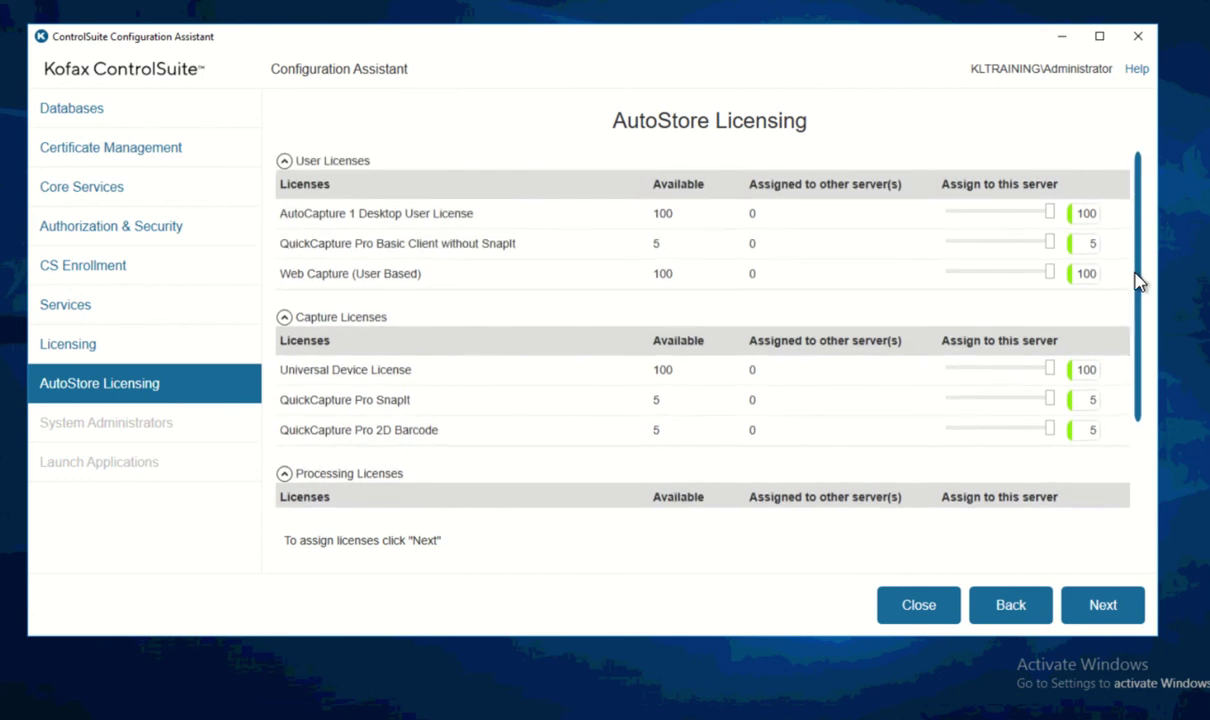
click(1097, 621)
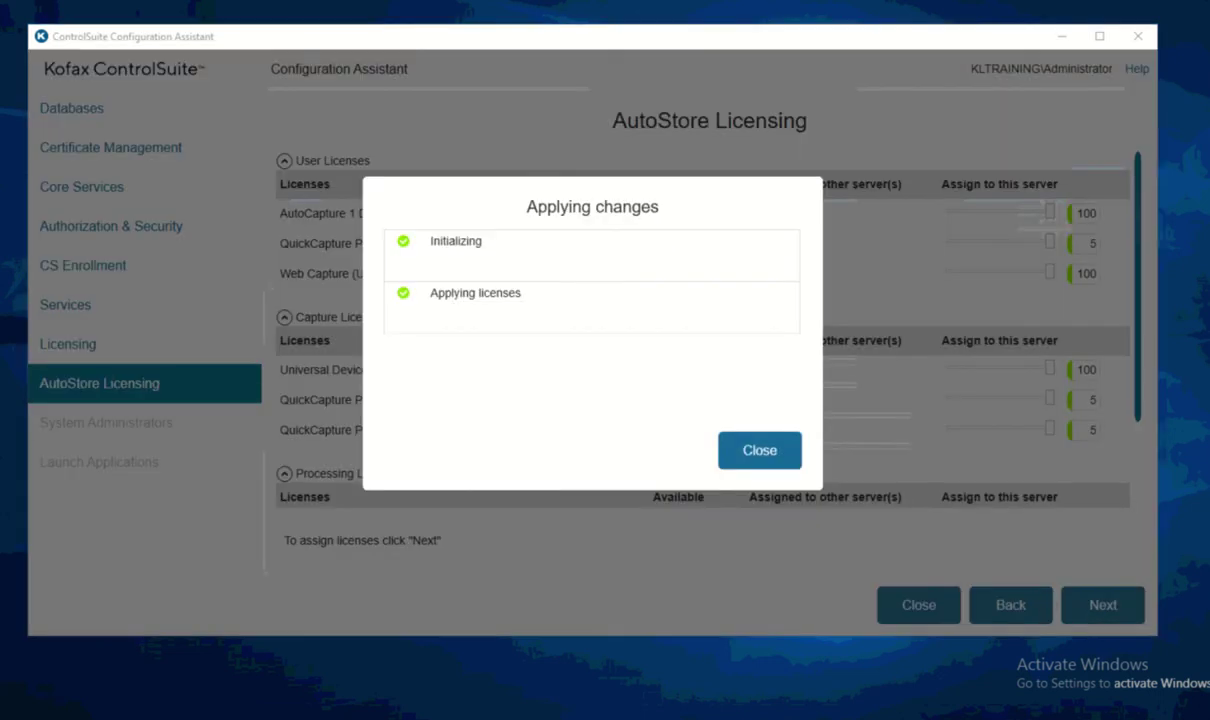
Step: Close the finished Applying changes dialog once the AutoStore licences are applied
click(757, 450)
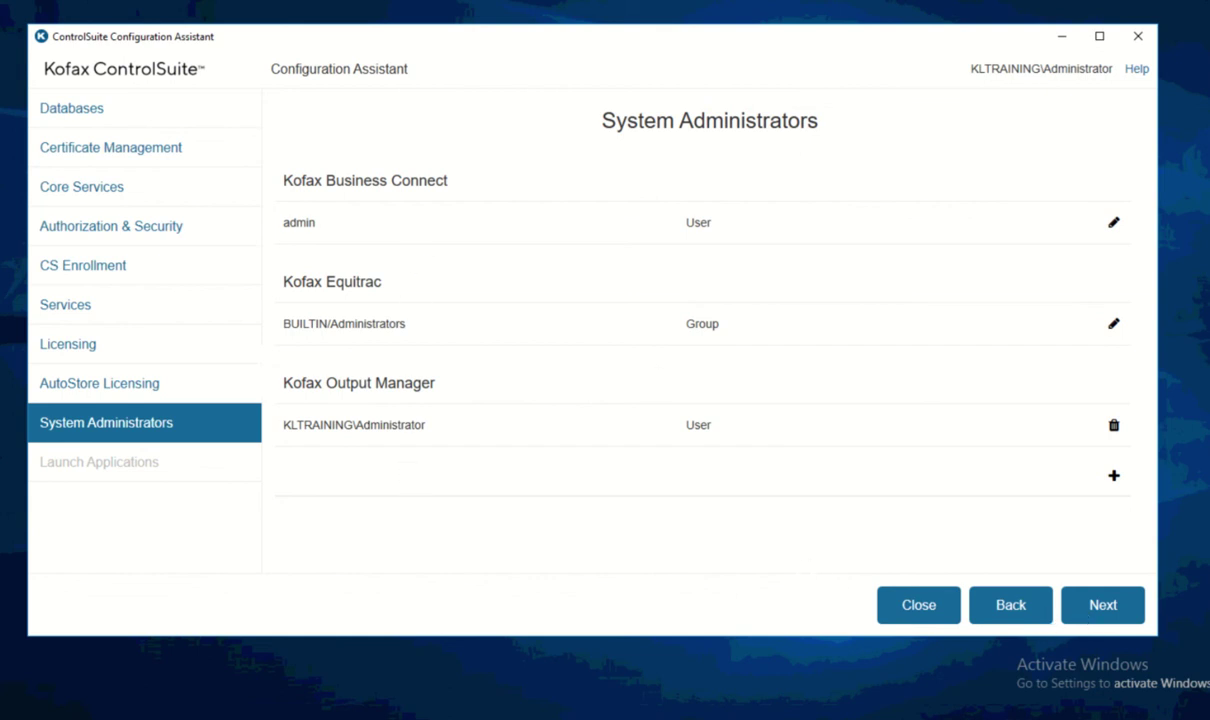
Step: Add a new Kofax Output Manager system administrator by browsing for a user or group
click(1114, 478)
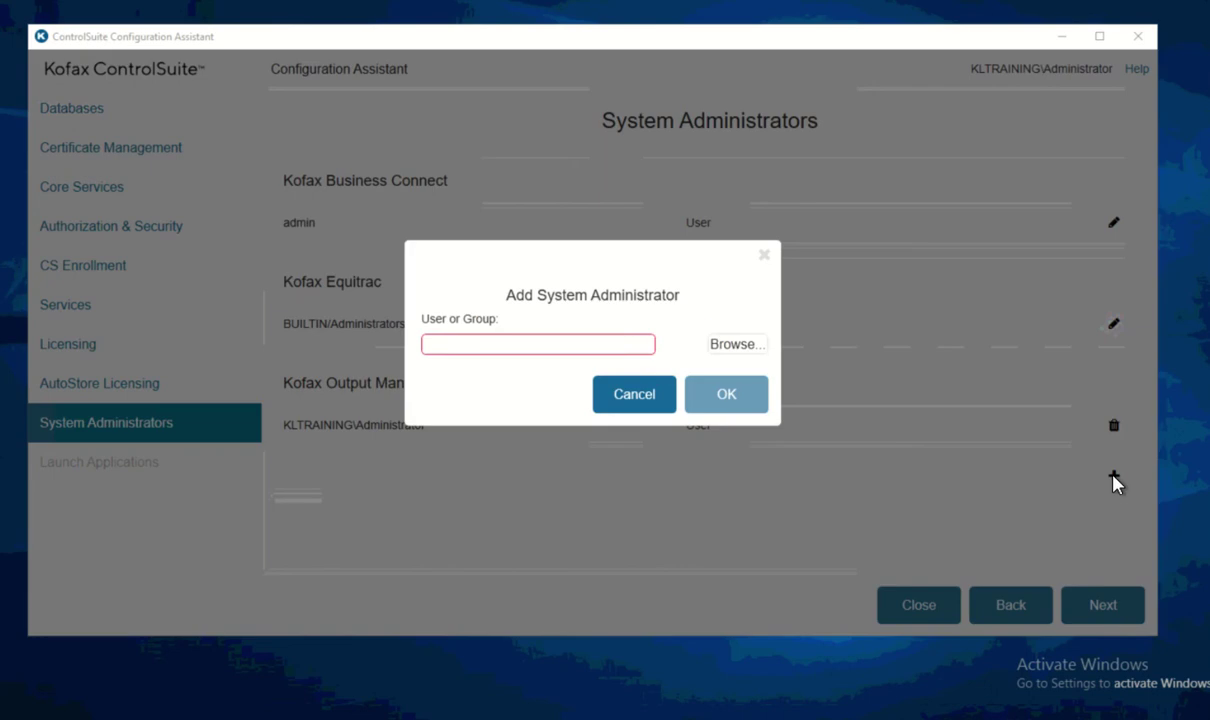
click(718, 346)
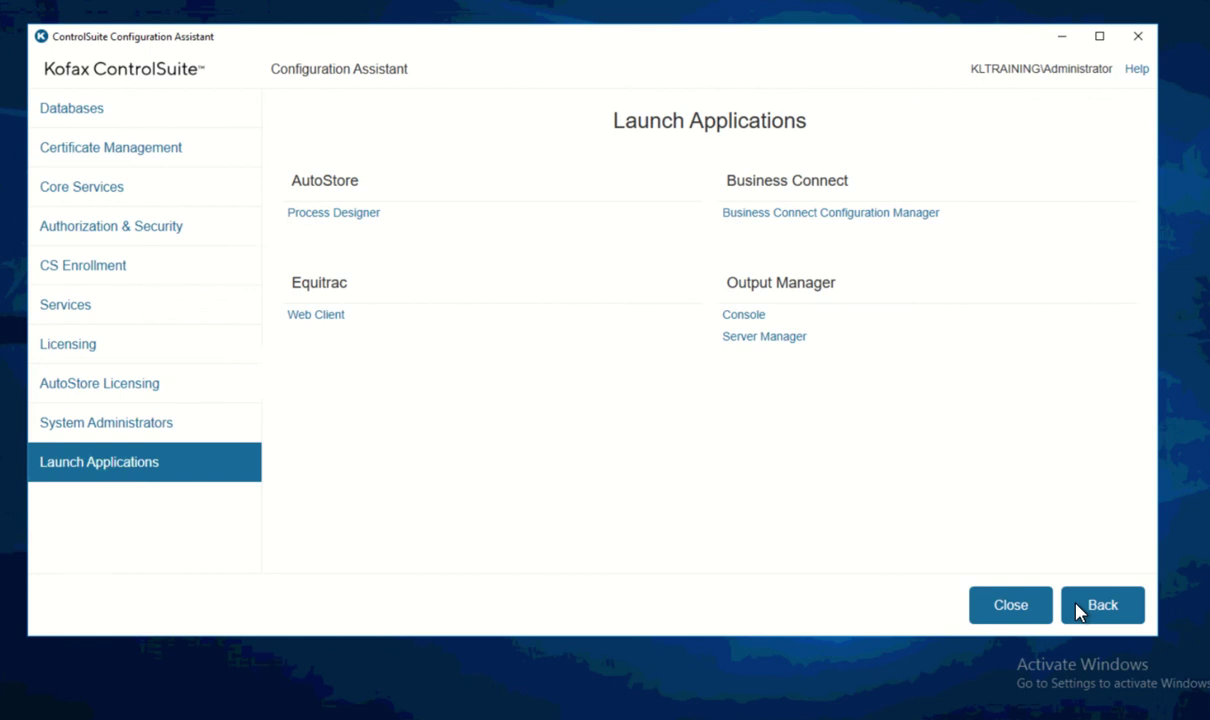
Step: Exit the ControlSuite Configuration Assistant from the Launch Applications page
click(1003, 612)
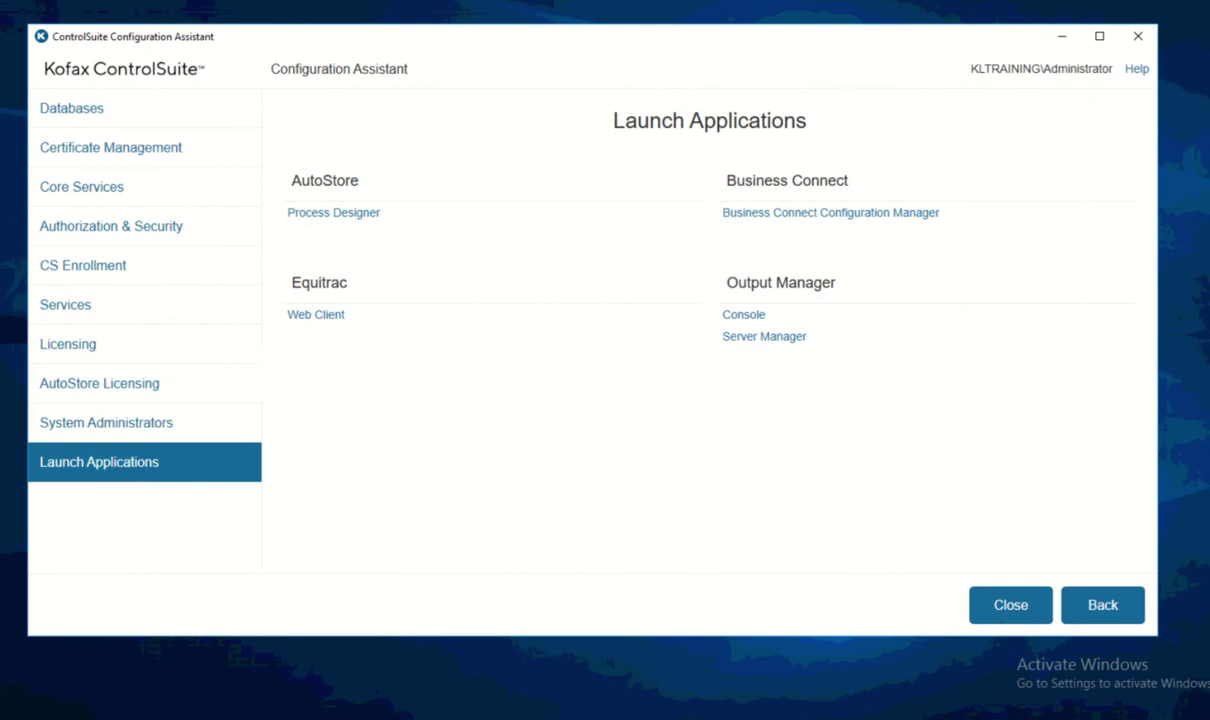